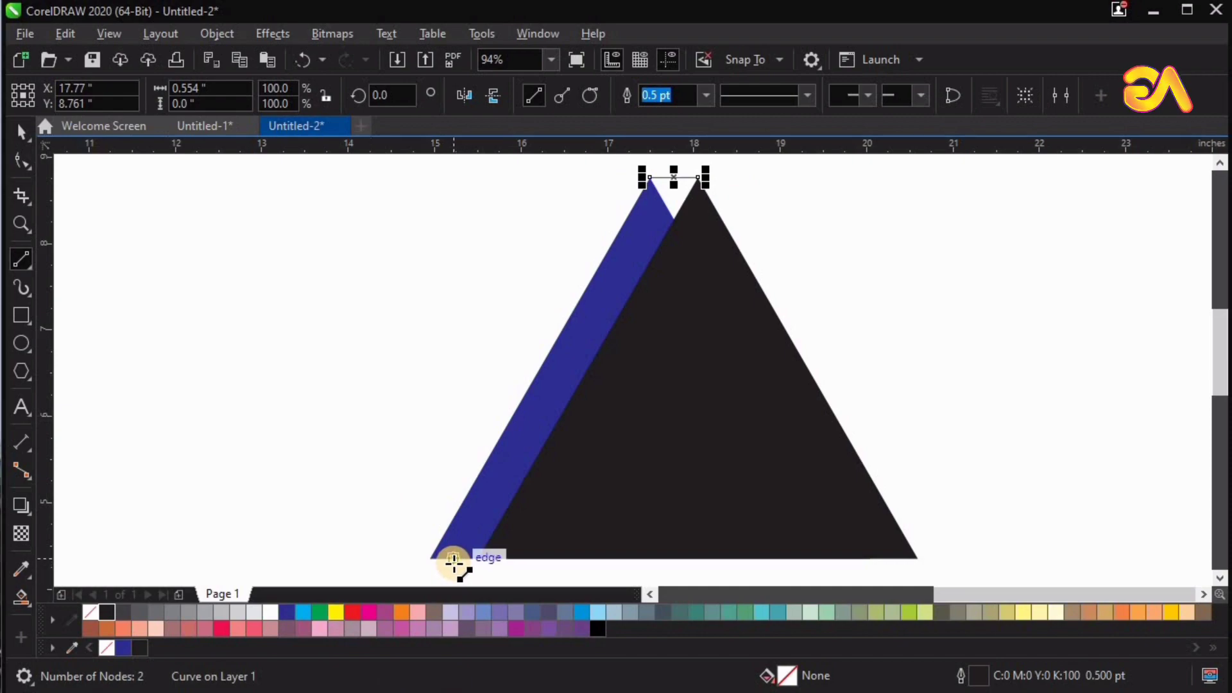
- Create Smart Fill shapes over the blue left strip and the small gap beside its apex, and weld them into one strip
left_click(22, 598)
left_click(627, 284)
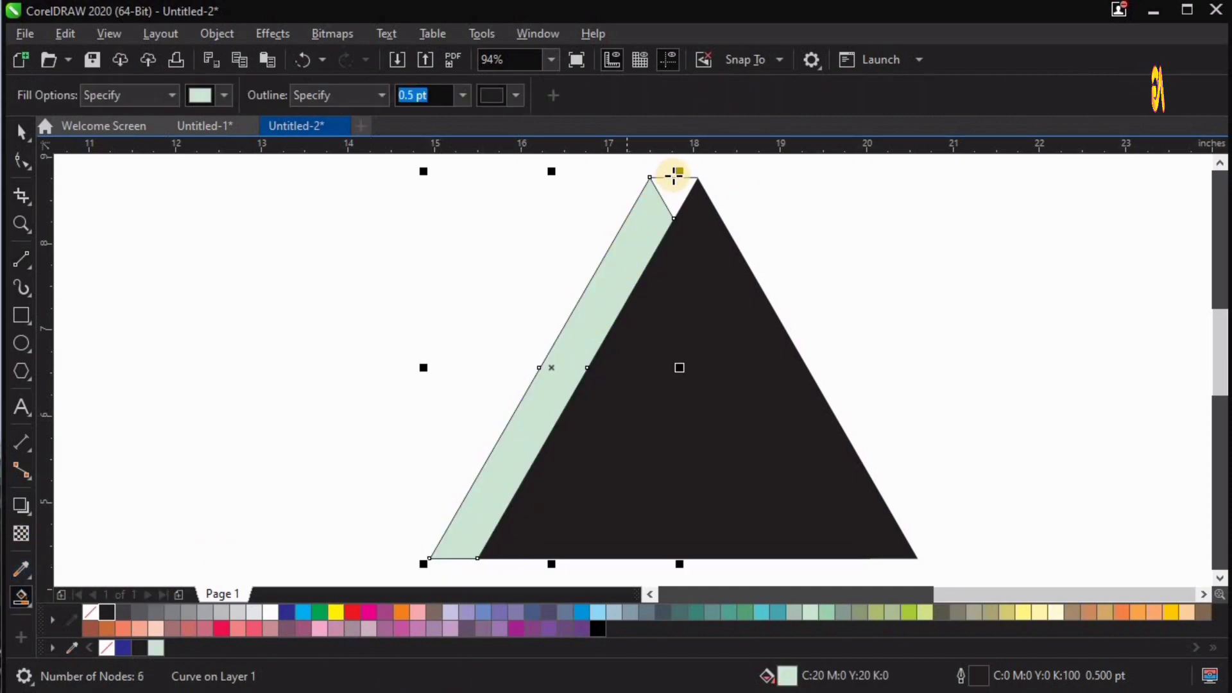
key("space")
left_click_drag(649, 233, 414, 233)
key("ctrl+z")
left_click(569, 95)
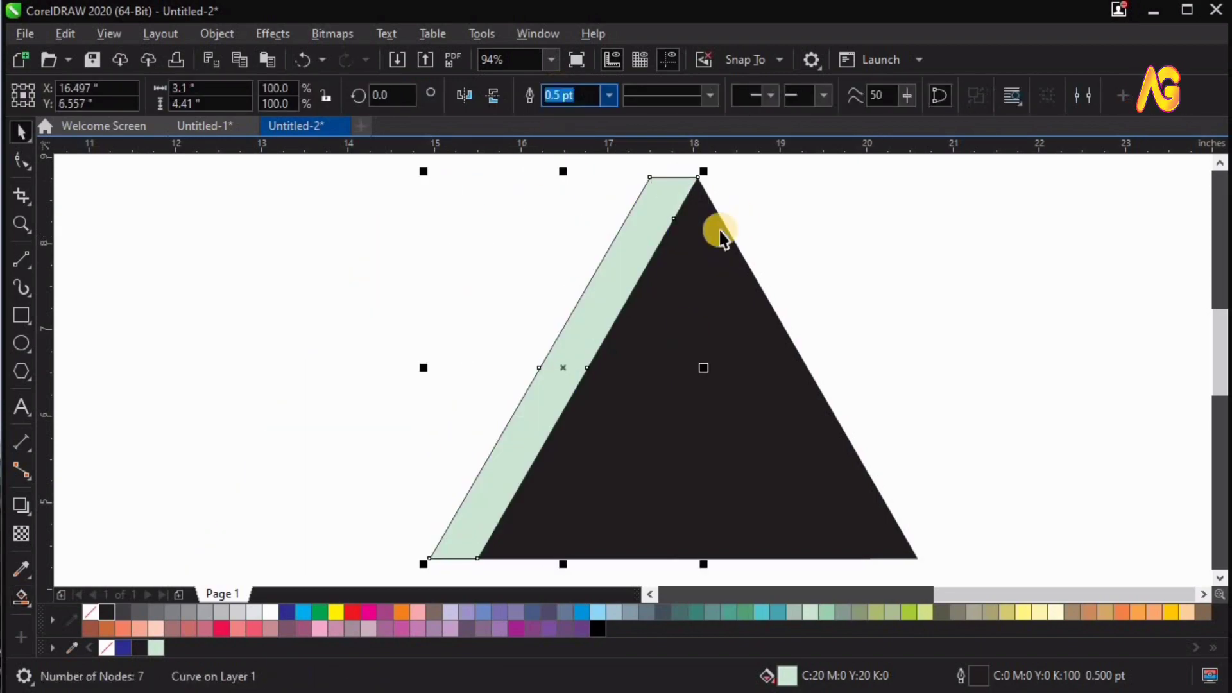
left_click(783, 237)
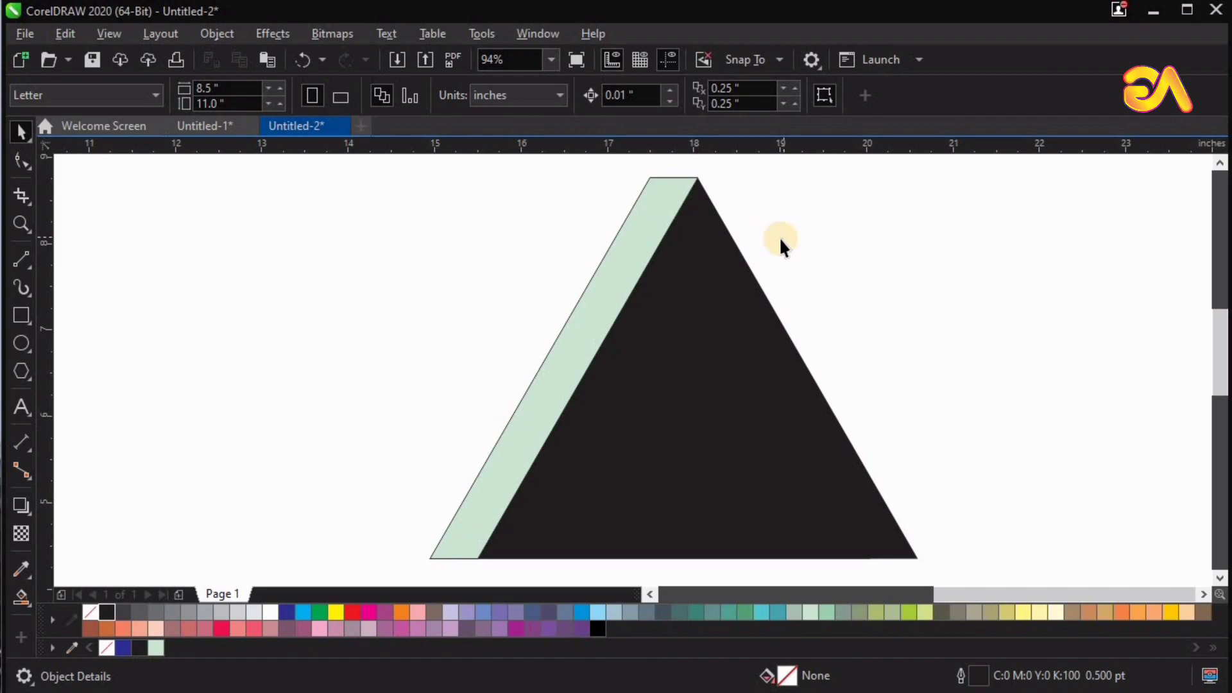
- Remove the outline from the welded left strip and fill it with magenta (C0 M100 Y0 K0)
left_click(510, 462)
right_click(90, 612)
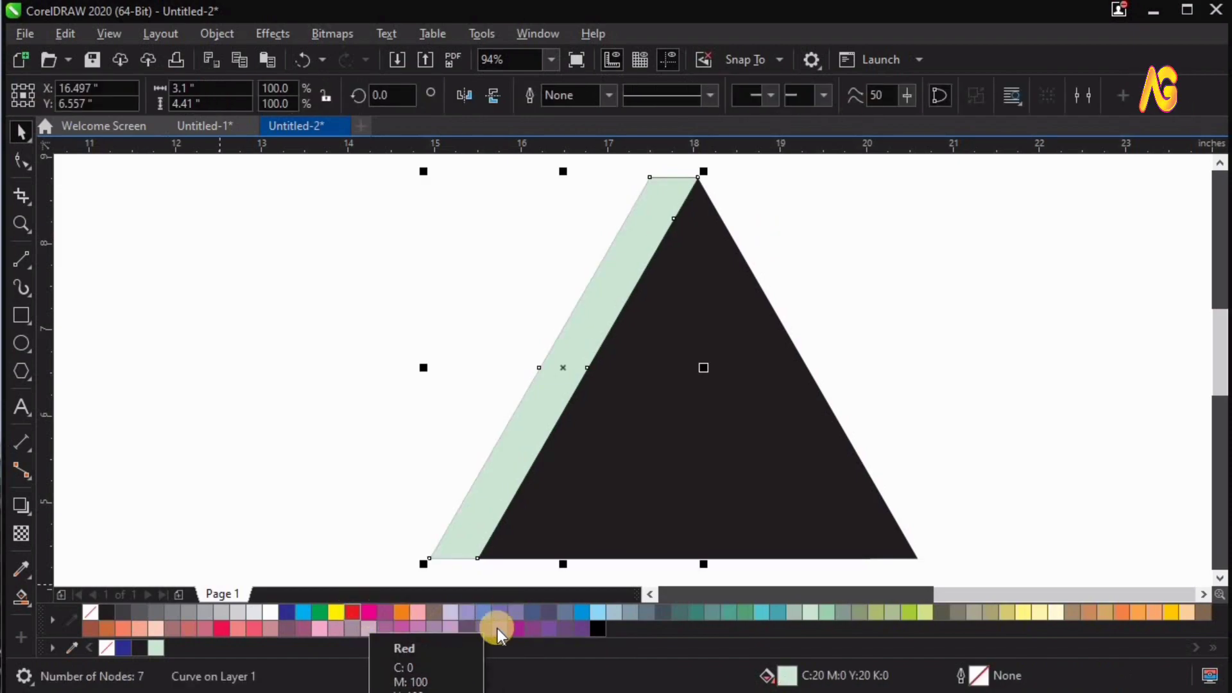
left_click_drag(354, 611, 545, 449)
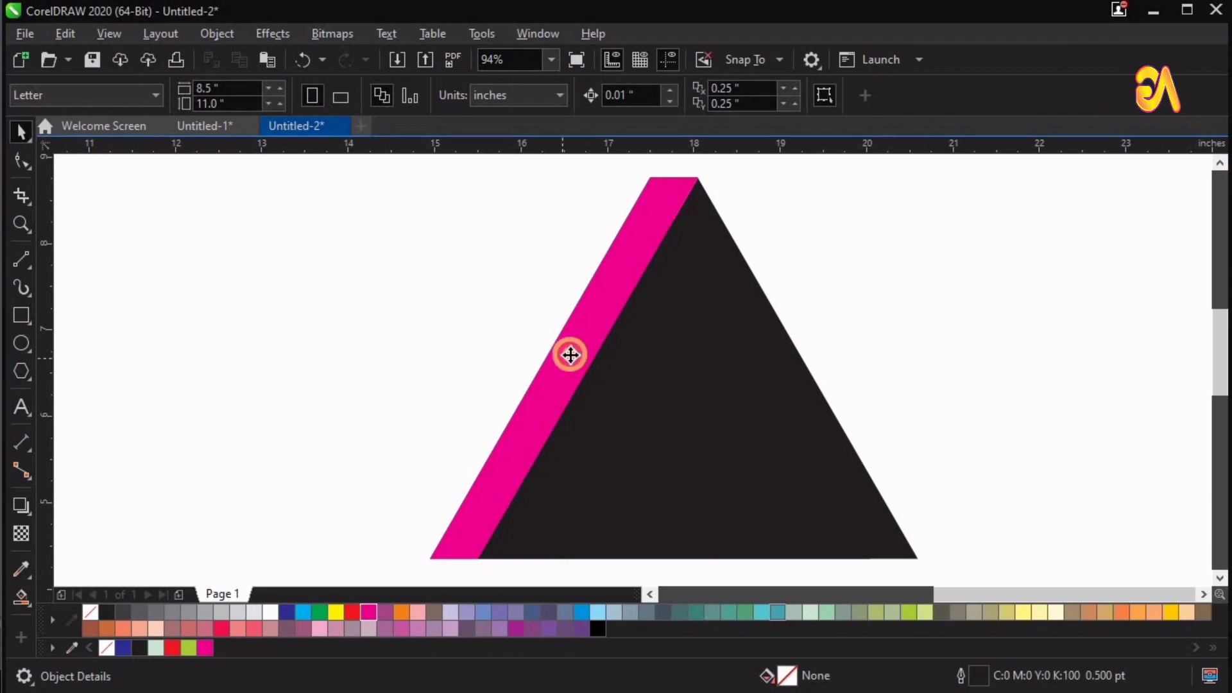
left_click_drag(567, 354, 540, 353)
left_click(425, 427)
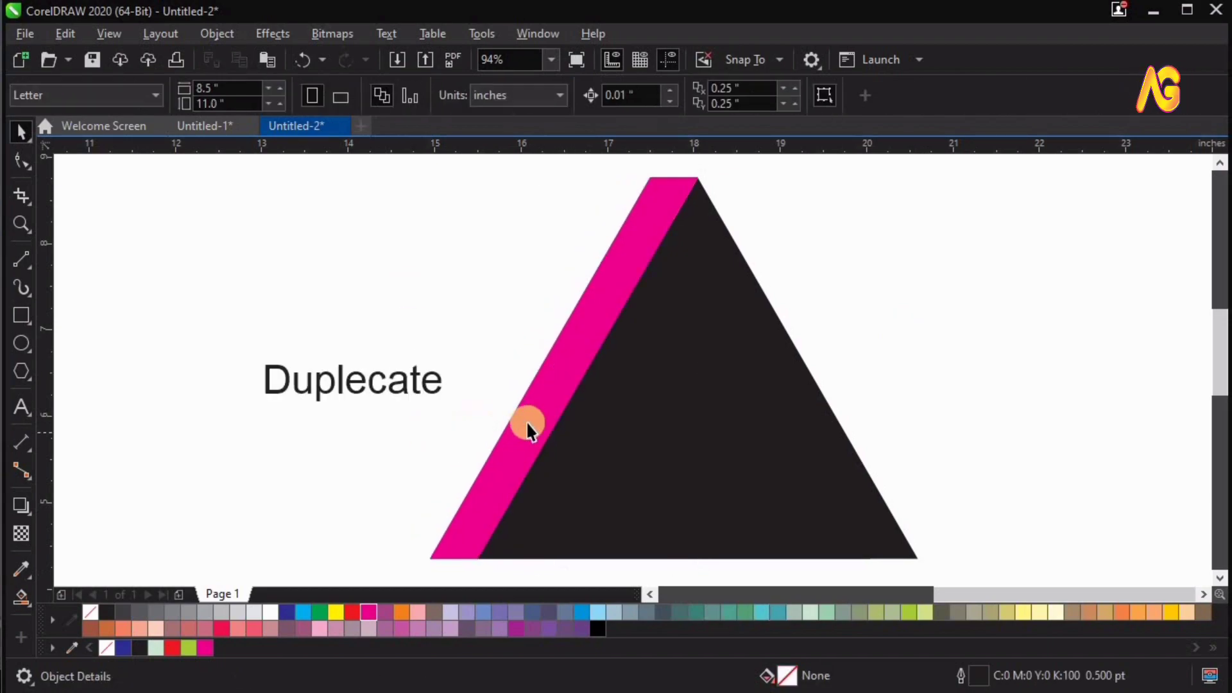
mouse_move(541, 422)
left_mouse_down()
mouse_move(512, 415)
mouse_move(529, 415)
left_mouse_up()
key("ctrl+z")
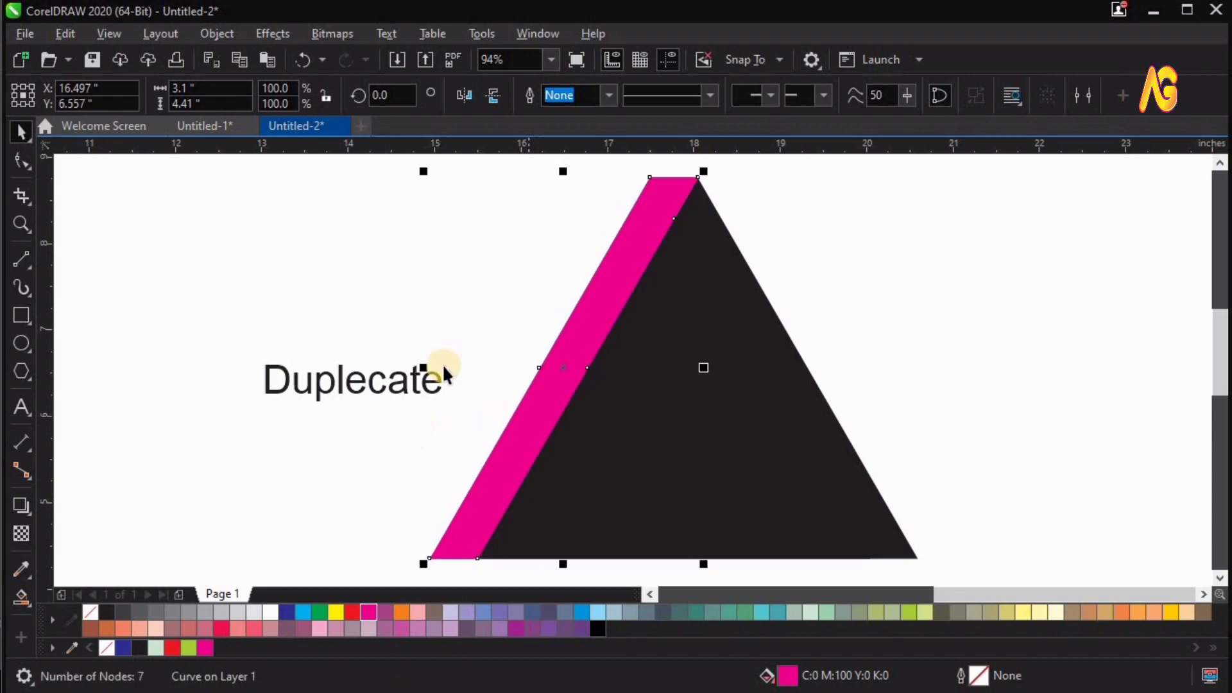
left_click_drag(102, 470, 103, 471)
key("Delete")
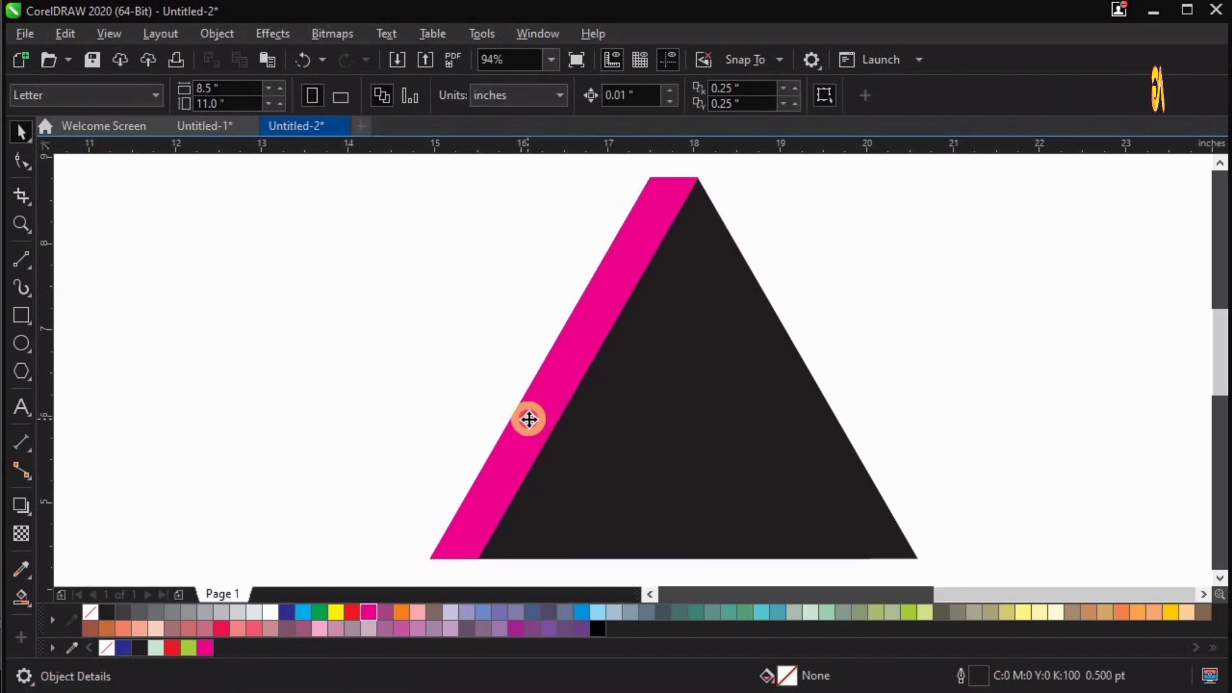
- Make a copy of the magenta strip rotated to 300 degrees so it lies horizontally, and fill it green (C100 M0 Y100 K0)
left_click(570, 404)
scroll(648, 343, "down", 2)
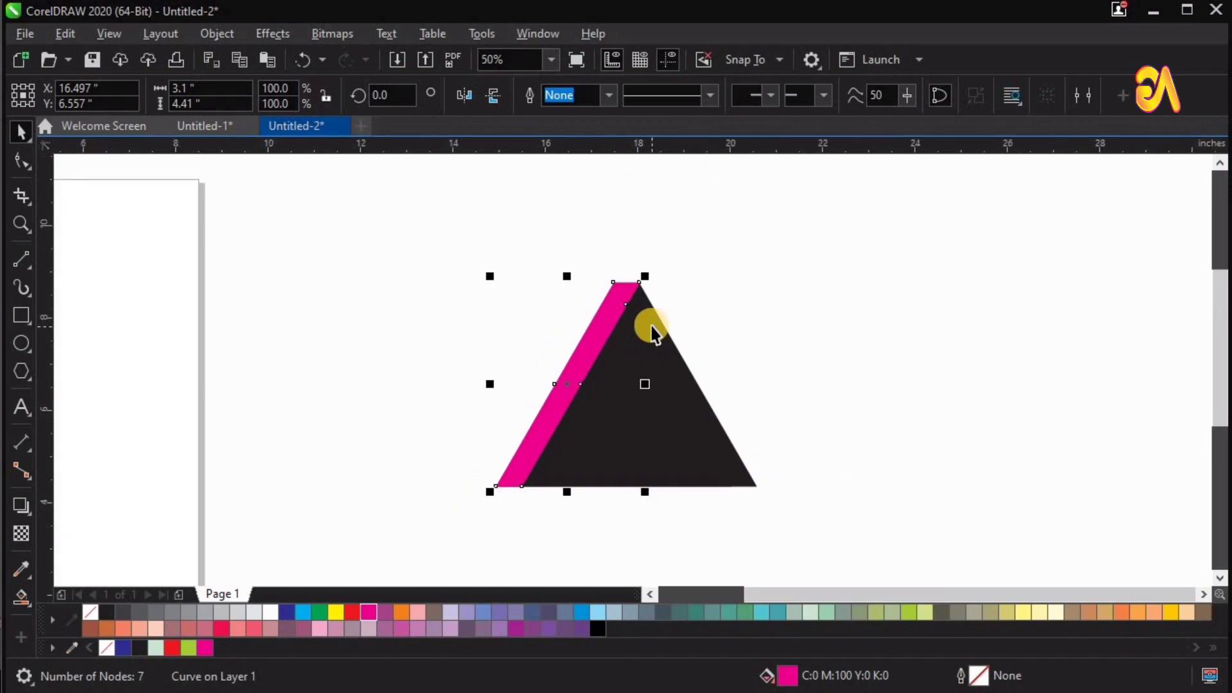
left_click(593, 352)
left_click_drag(653, 274, 674, 393)
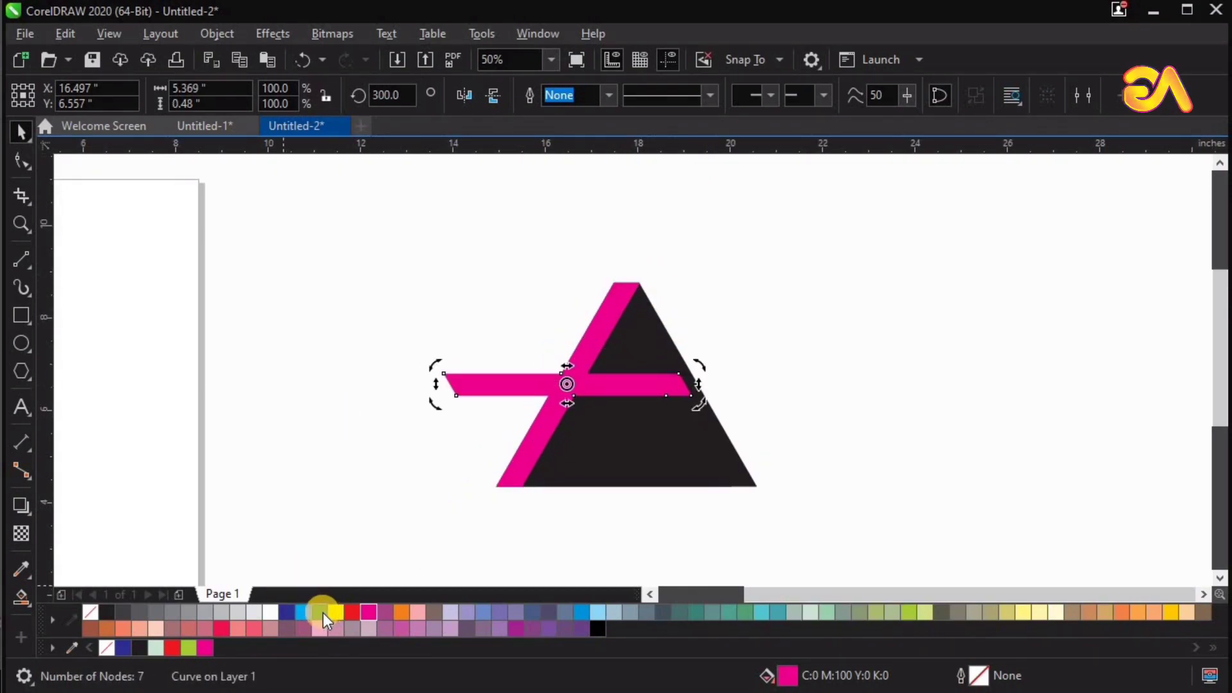
left_click_drag(319, 612, 459, 384)
key("z")
left_click_drag(368, 261, 853, 524)
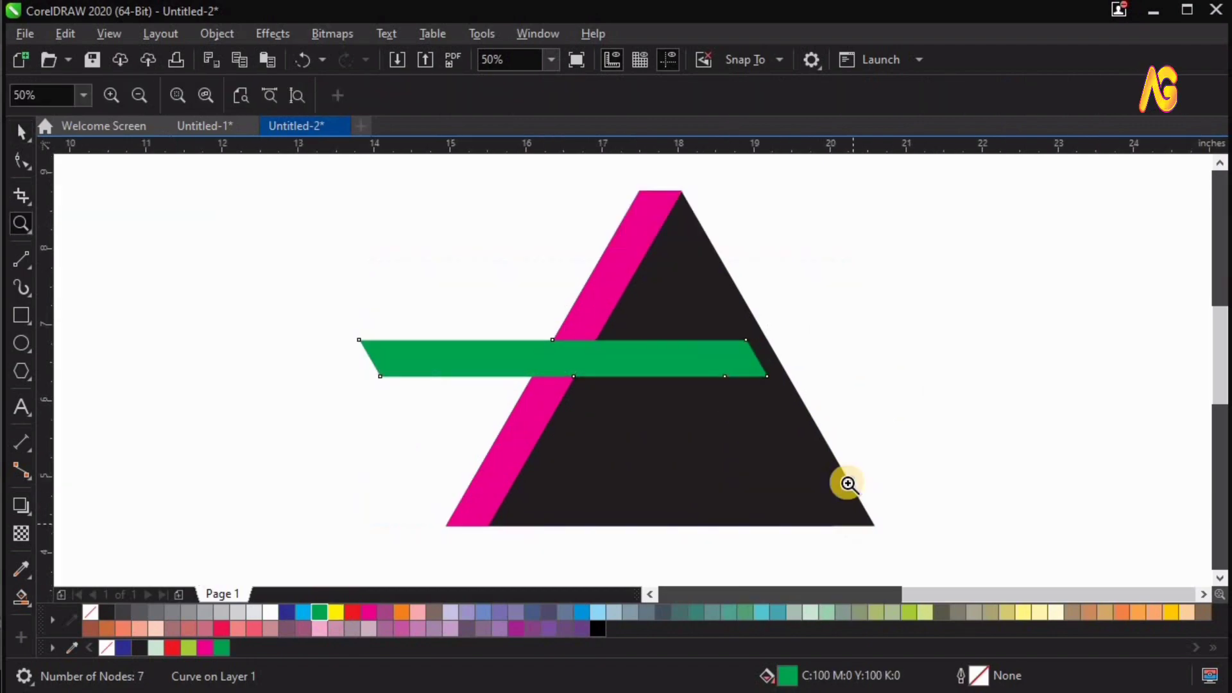
- Send the black triangle to the back, behind the blue triangle
key("space")
key("ctrl+z")
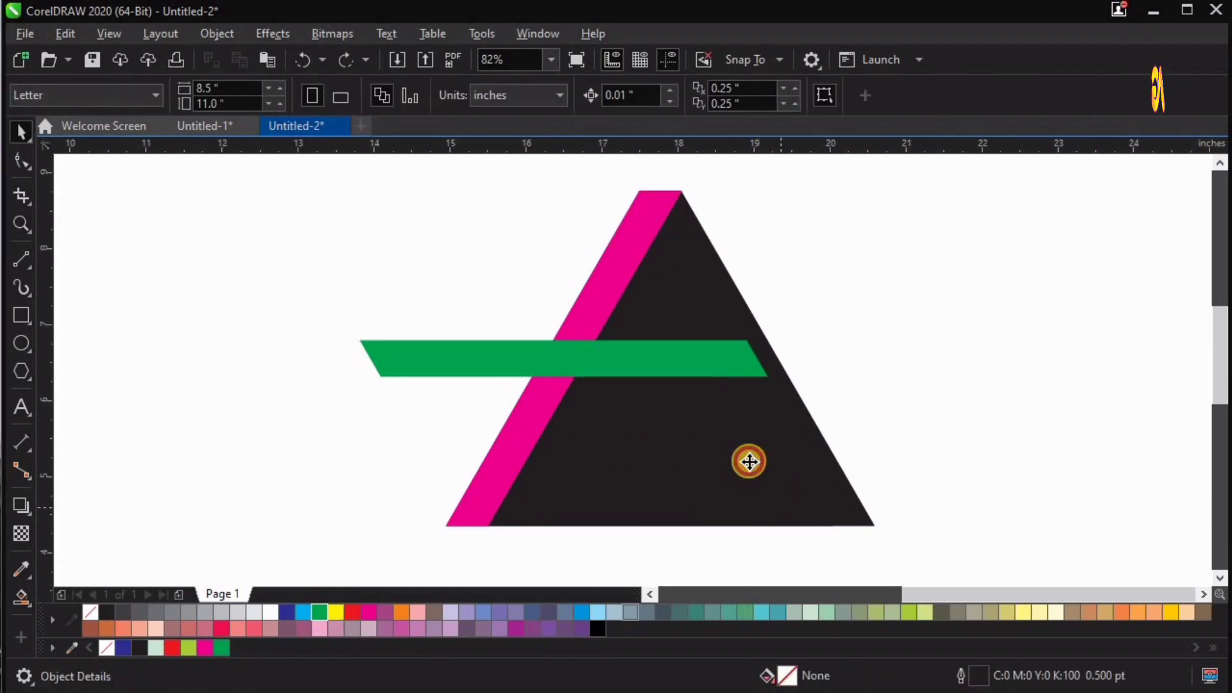
left_click(748, 459)
key("shift+Page_Down")
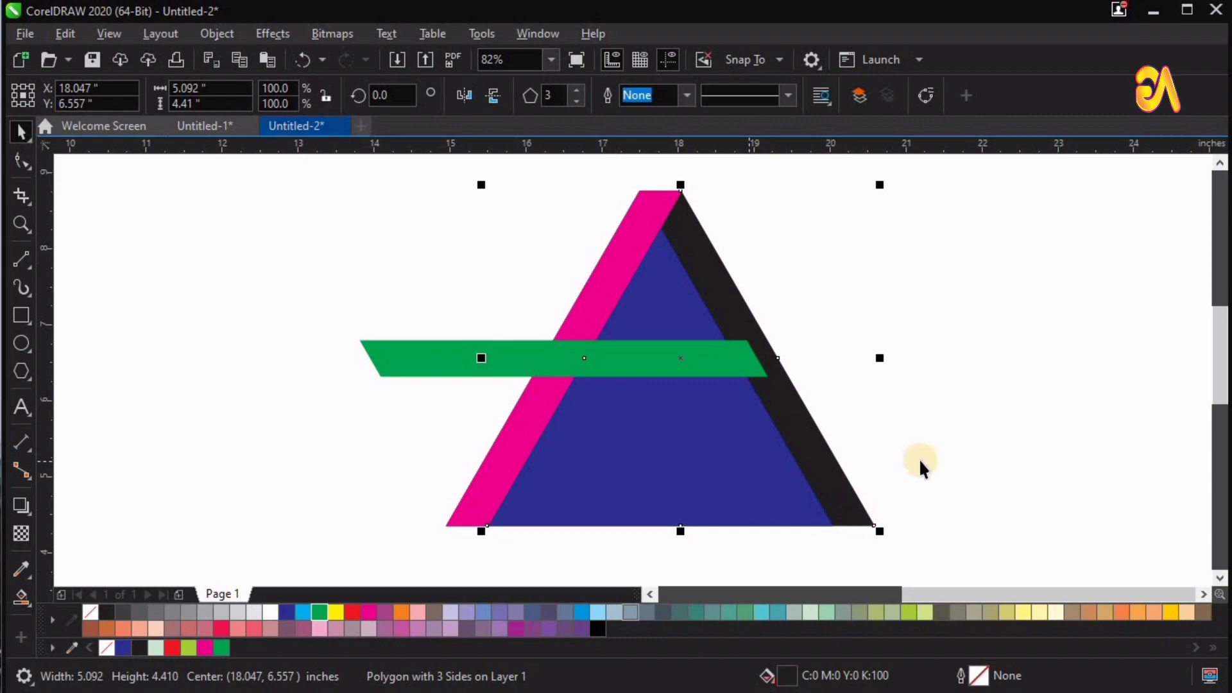
- Select the black and blue triangles together and group them
left_click(870, 492)
left_click(856, 498)
left_click(656, 500, "shift")
left_click_drag(787, 483, 925, 466)
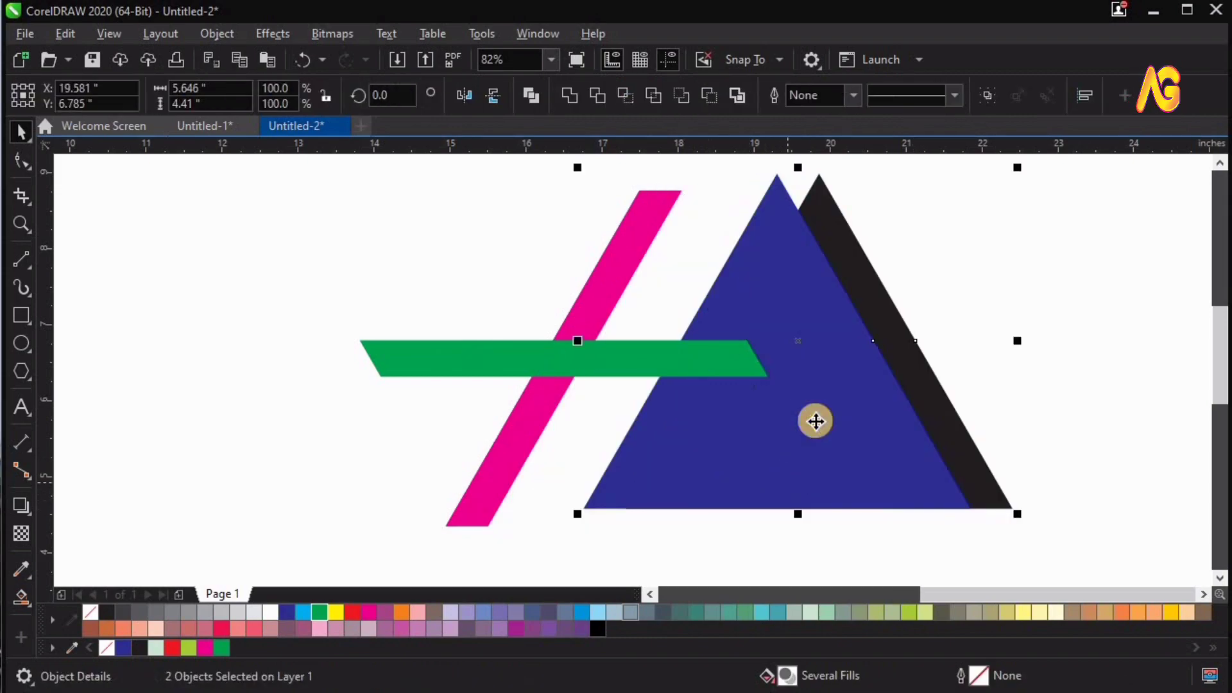
key("ctrl+z")
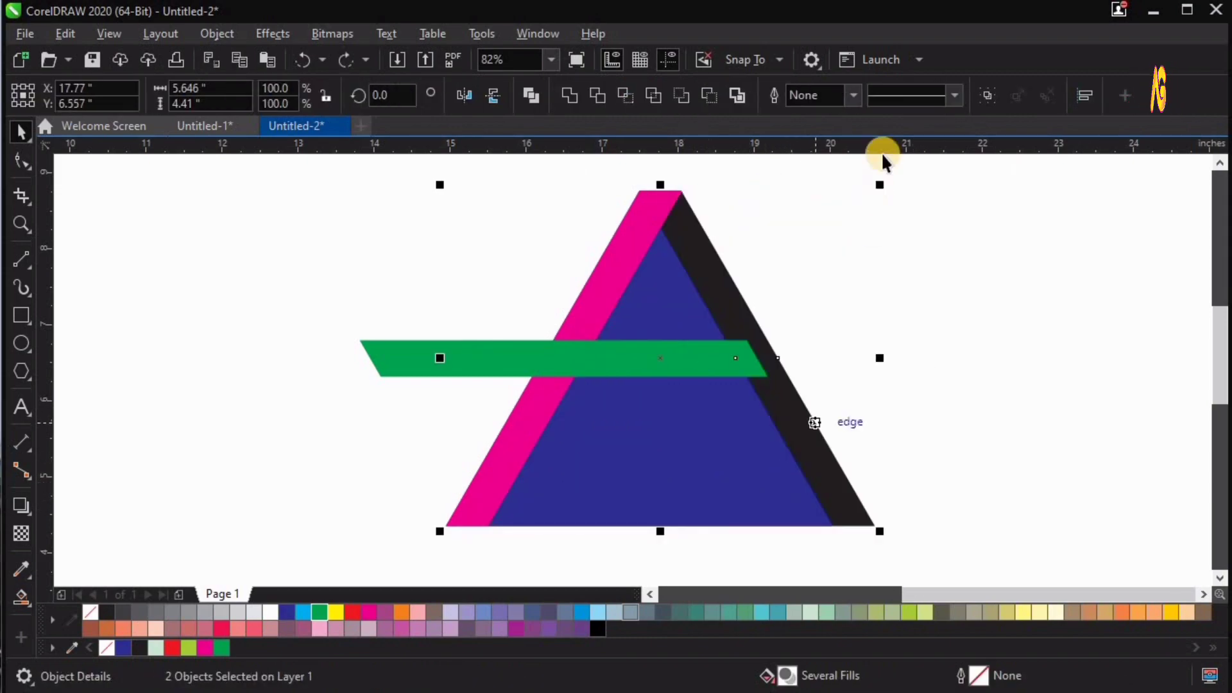
left_click(987, 95)
left_click(938, 363)
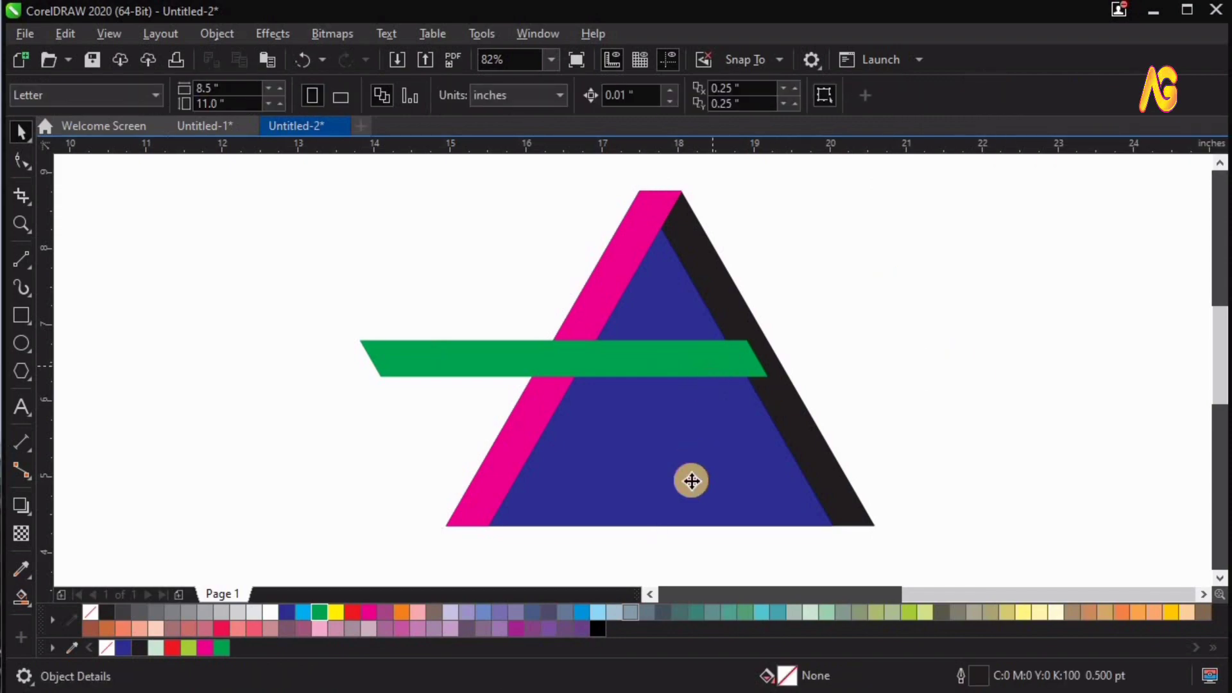
- Centre the horizontal green bar across the width of the triangle group and recolour it cyan
key("ctrl+a")
key("c")
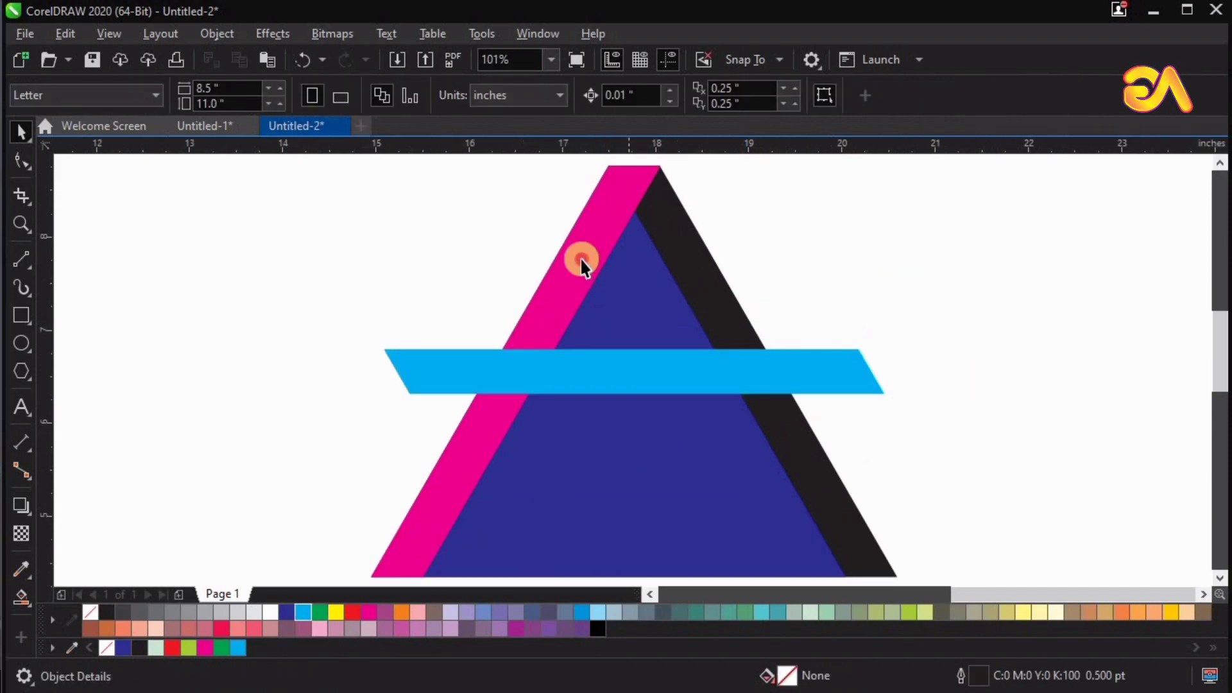
- Make a mirrored copy of the magenta strip that slants the opposite way and fill it lime (C40 M0 Y100 K0)
left_click(584, 256)
left_click_drag(586, 256, 468, 267)
key("ctrl+z")
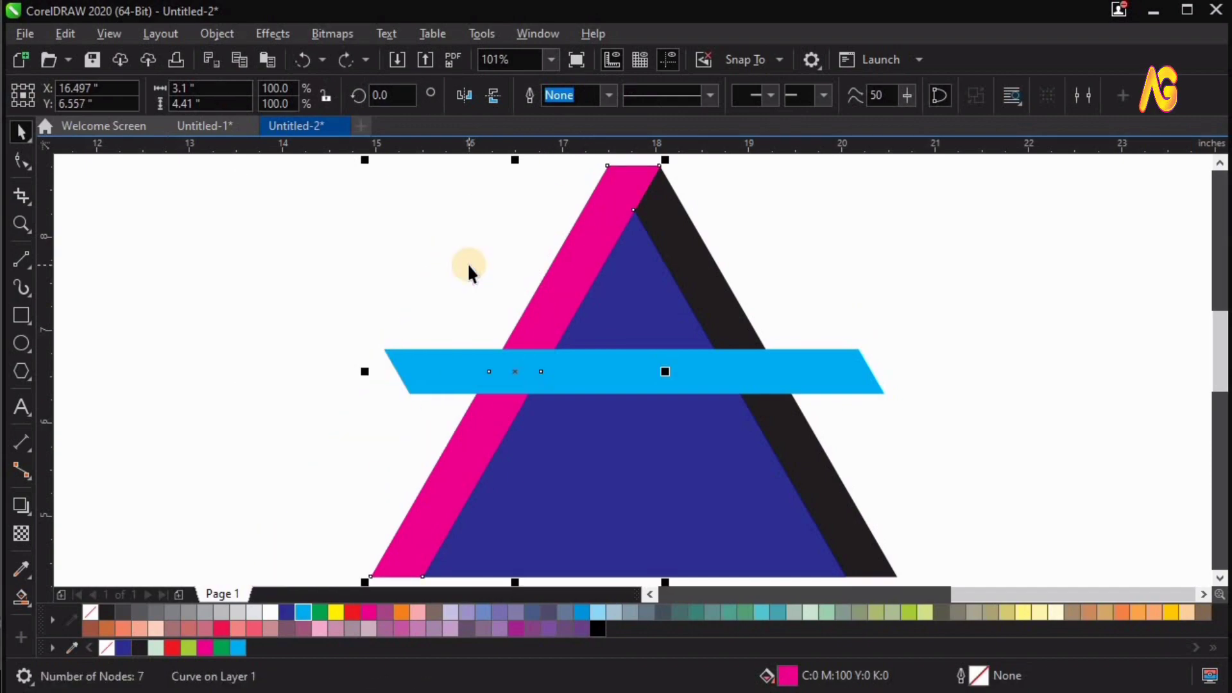
left_click(572, 276)
left_click(468, 99)
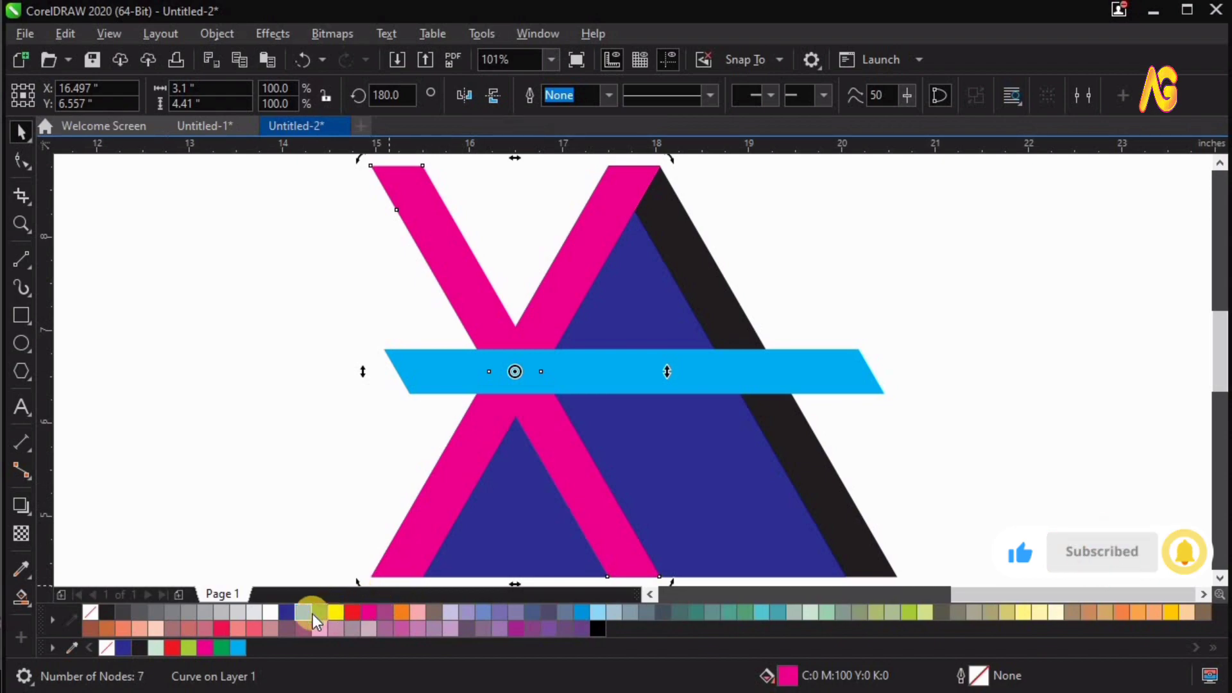
left_click(908, 616)
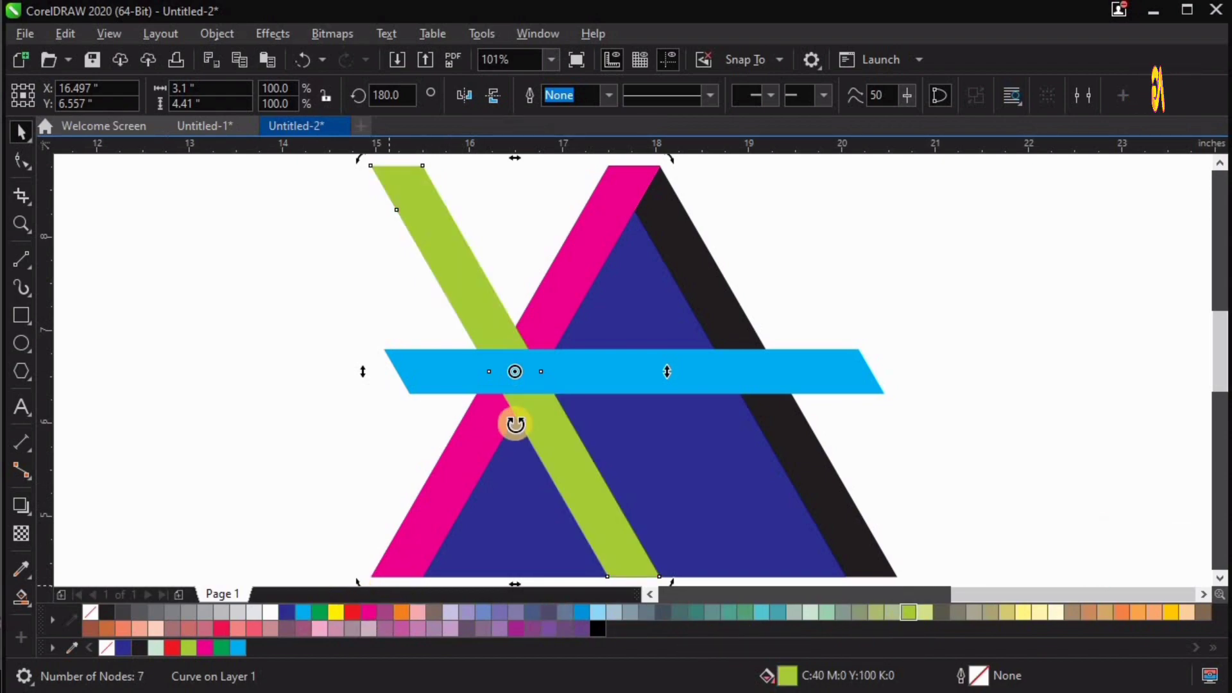
- Move the lime strip onto the triangle's right side, snapping its upper-left corner to the magenta strip's upper-left corner
scroll(515, 416, "down", 2)
left_click(474, 266)
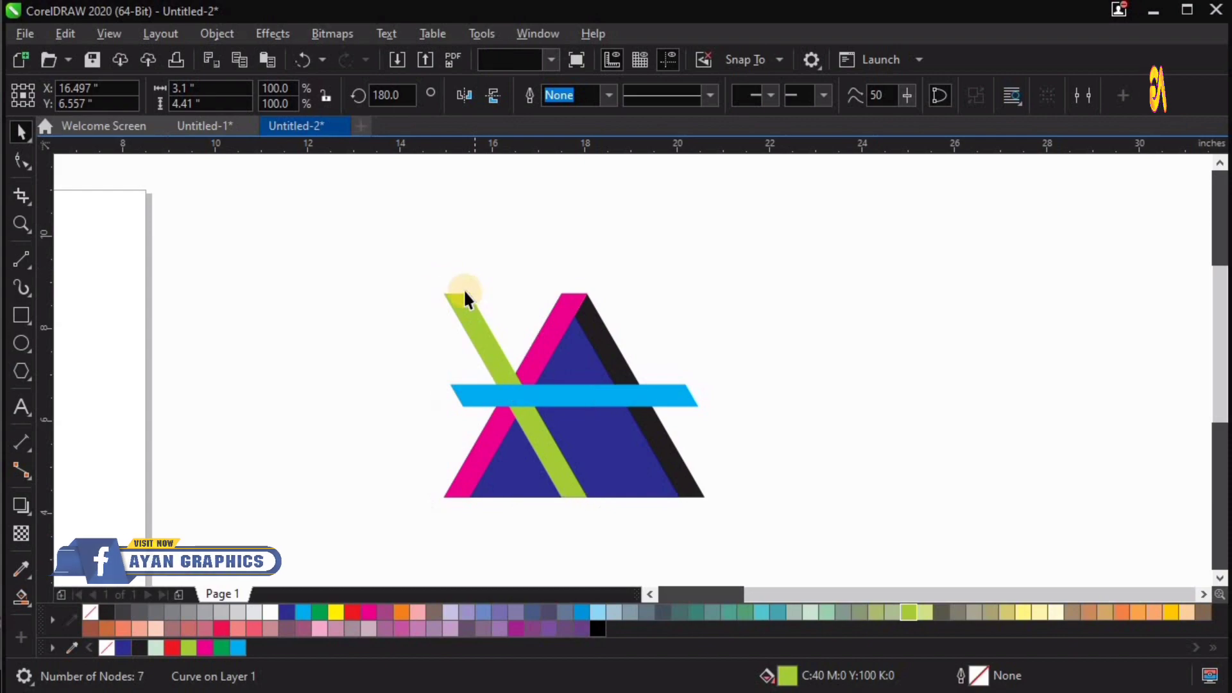
left_click(468, 293)
left_click_drag(488, 293, 564, 294)
key("z")
left_click_drag(683, 357, 484, 274)
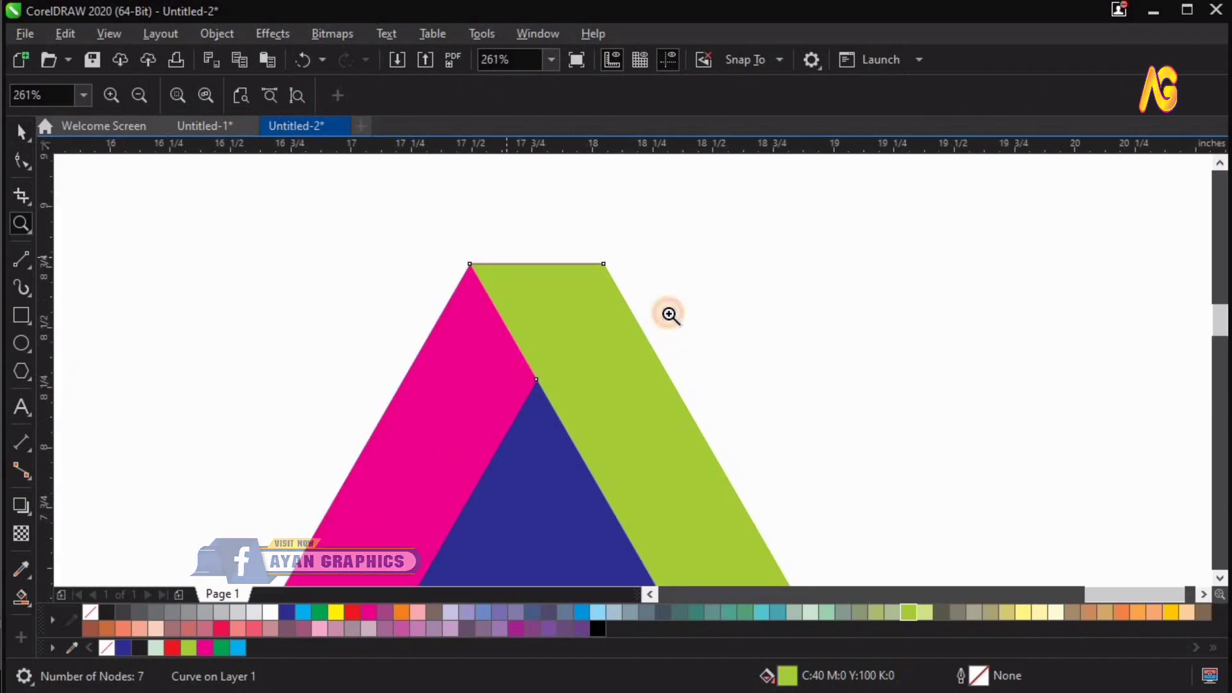
left_click_drag(669, 314, 423, 230)
key("F4")
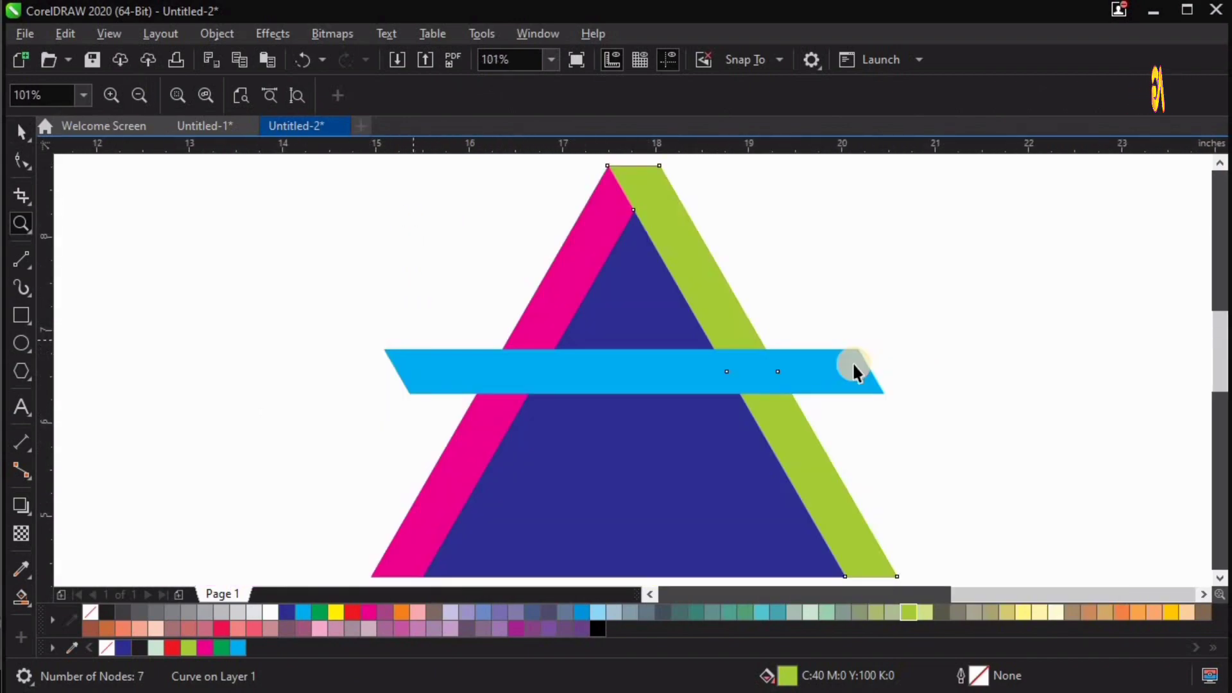
- Duplicate the lime strip directly against its inner edge, snapping at the top corner nodes, and fill the copy green (C100 M0 Y100 K0)
key("space")
key("ctrl+z")
left_click(710, 323)
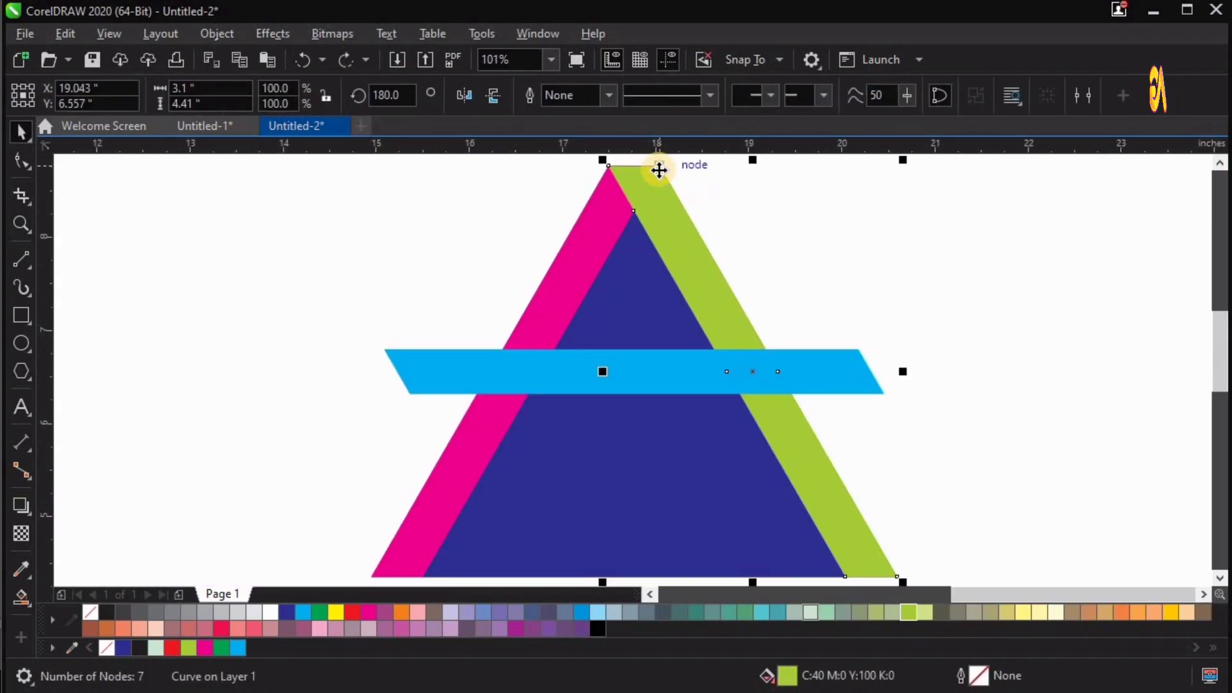
left_click_drag(642, 171, 611, 168)
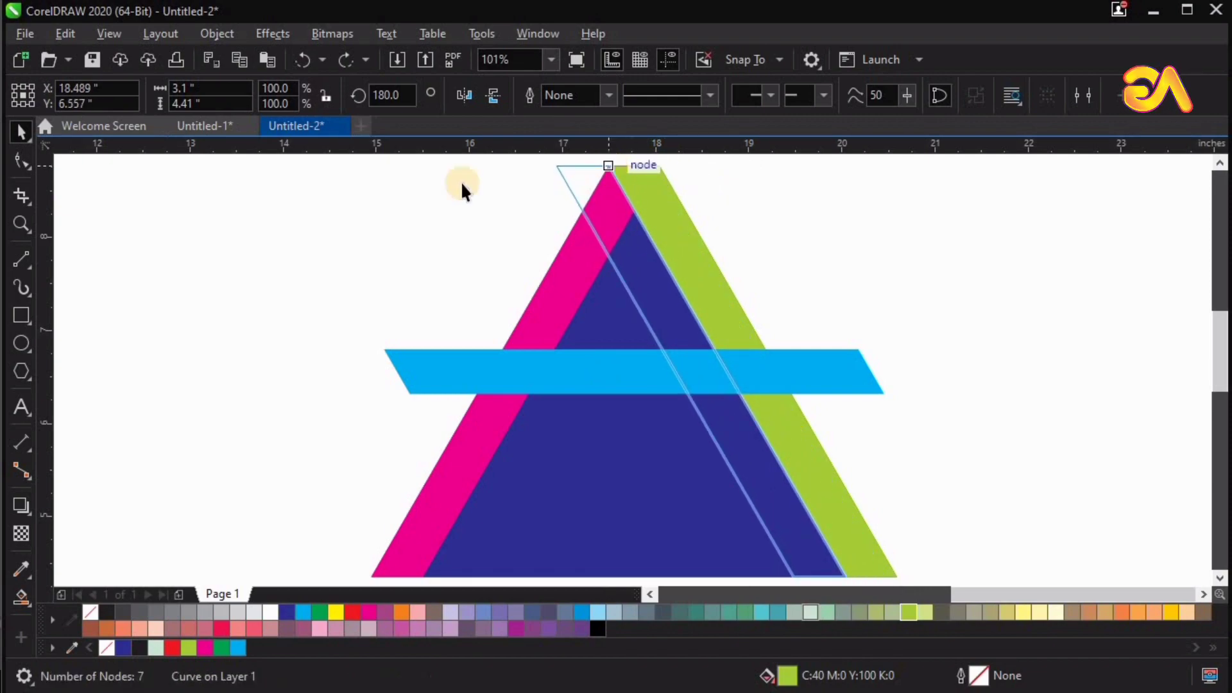
left_click(318, 613)
key("z")
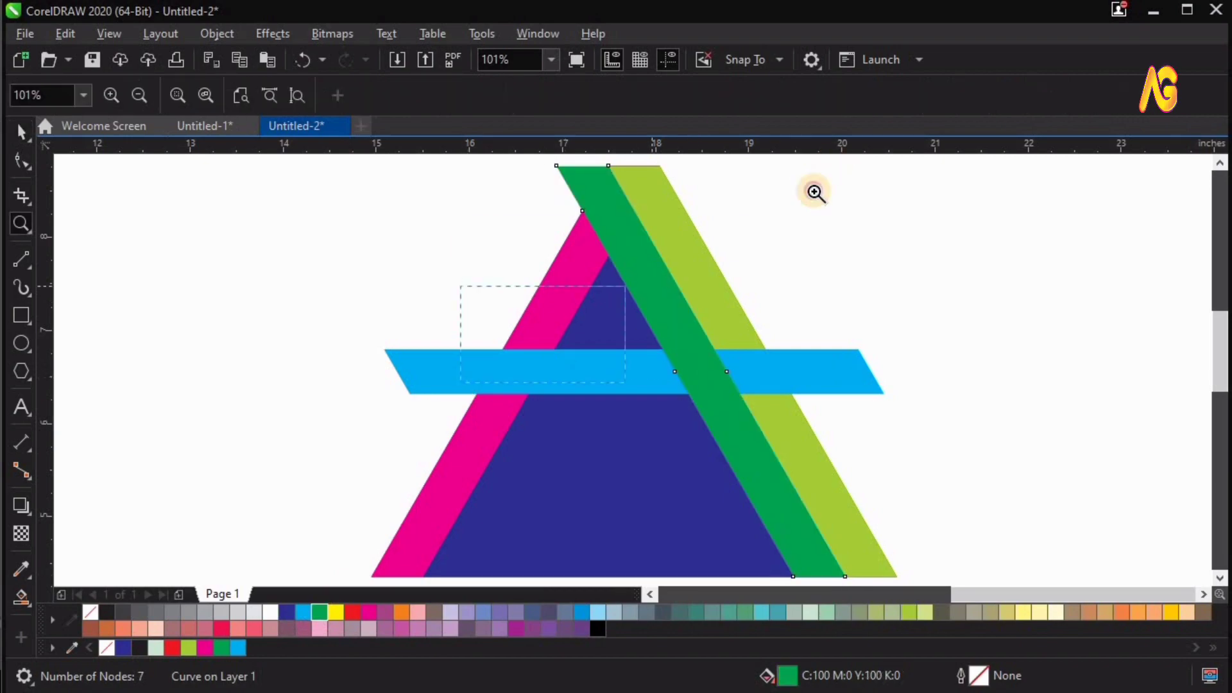
scroll(641, 217, "up", 6)
key("F4")
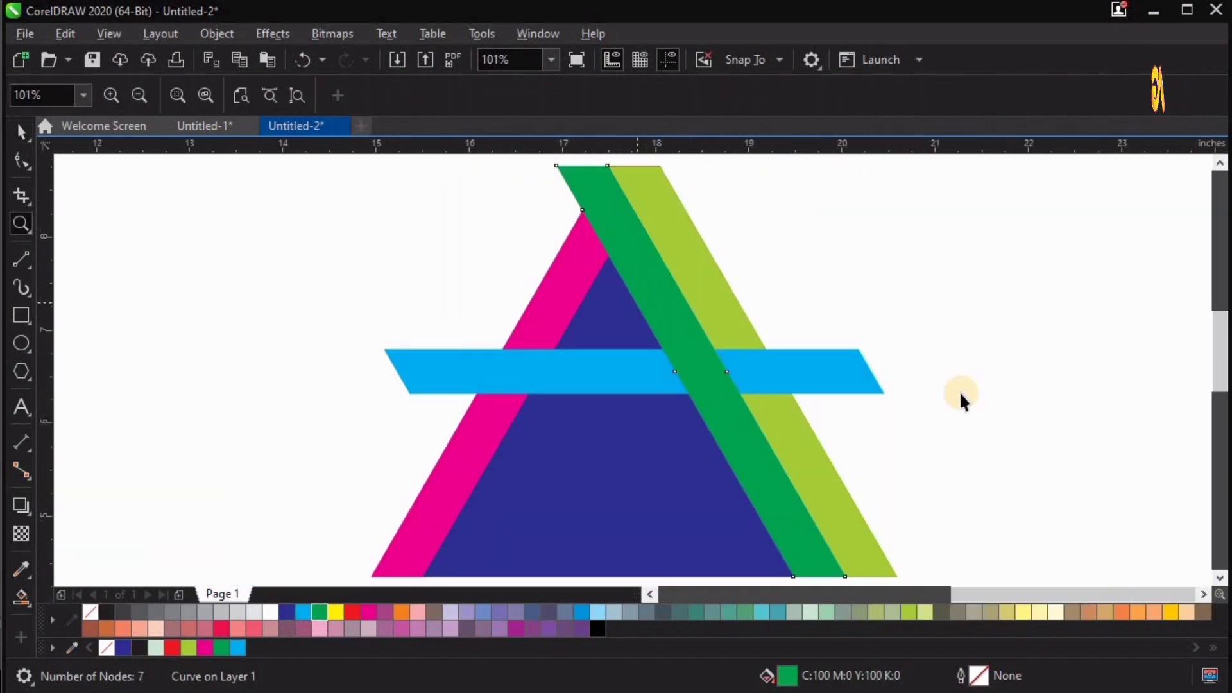
- Undo the green fill on the inner strip, and trim the cyan bar with both lime strips
key("space")
key("ctrl+z")
left_click(817, 475)
left_click(770, 496, "shift")
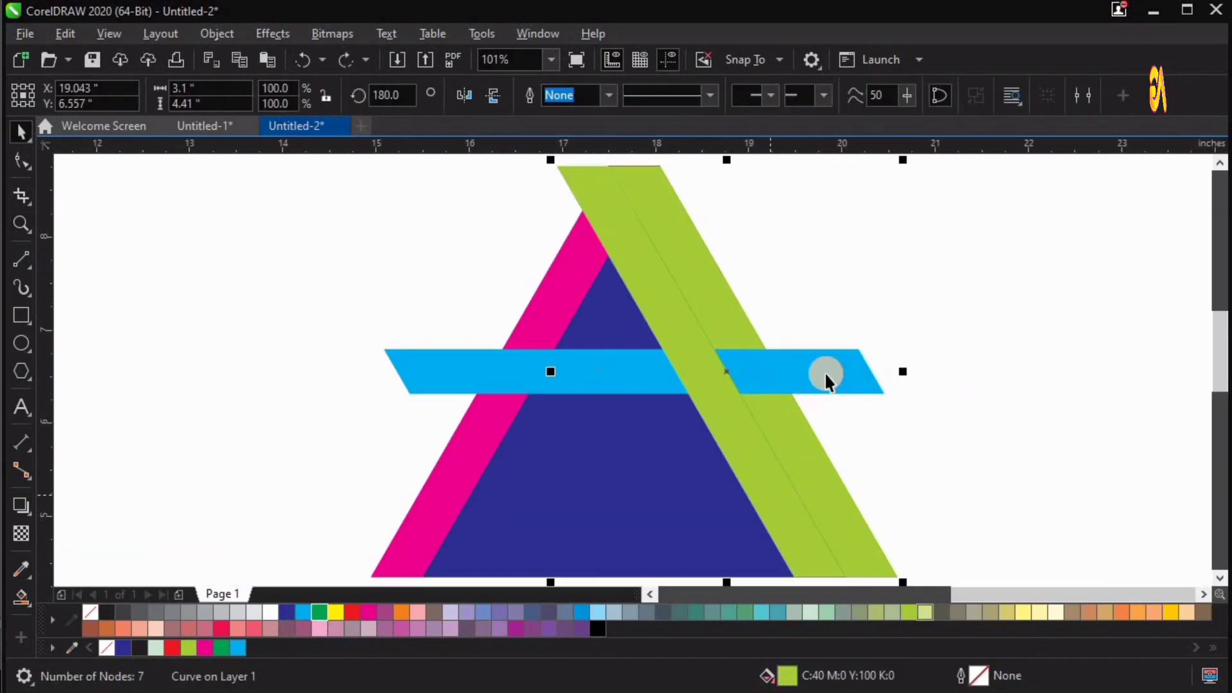
left_click(808, 374, "shift")
left_click_drag(802, 375, 911, 305)
key("ctrl+z")
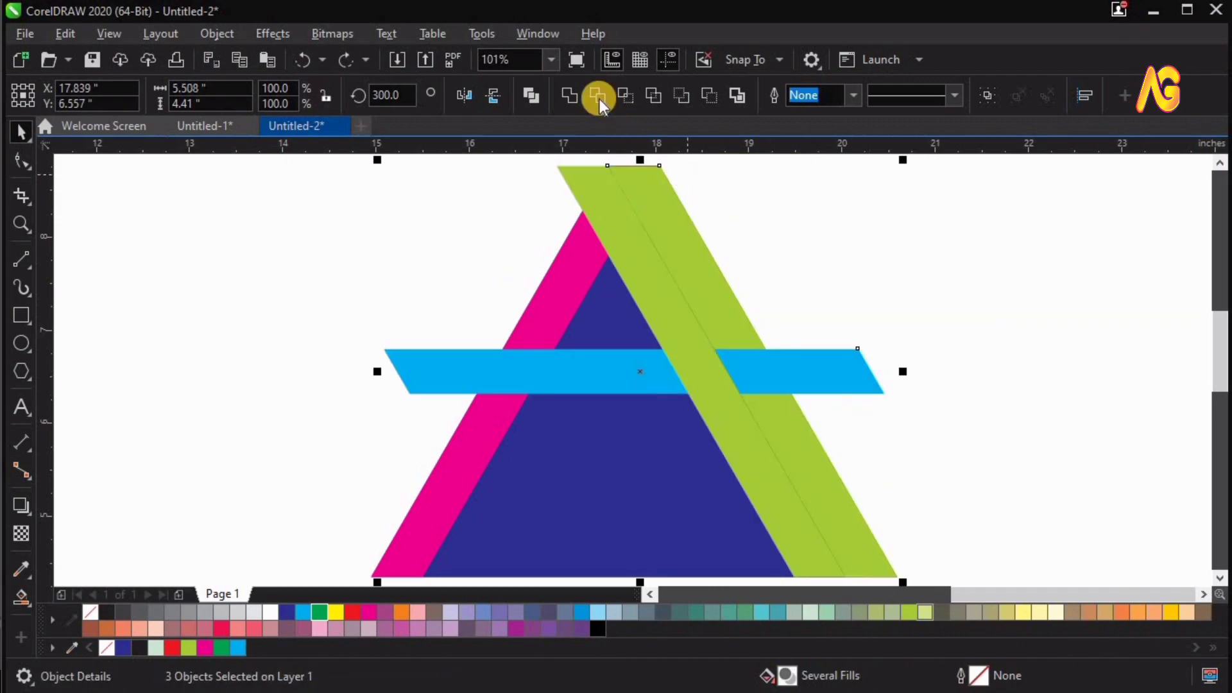
left_click(598, 96)
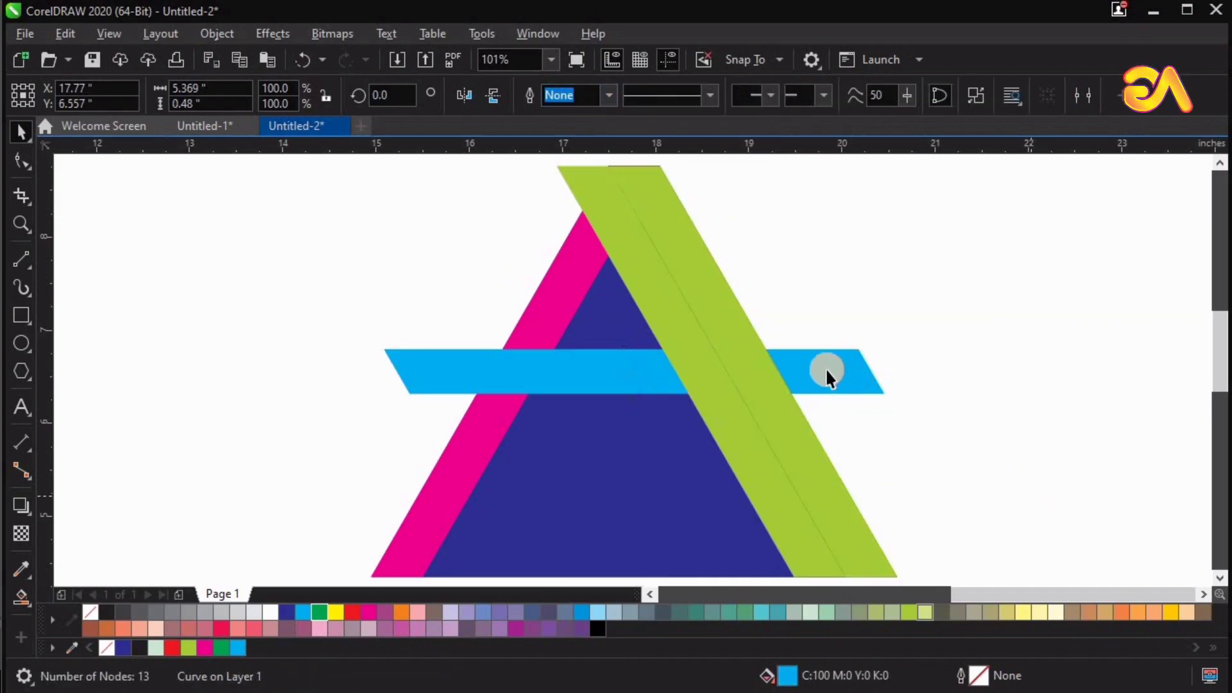
- Break the trimmed cyan bar apart and move its cut-off right end away from the triangle
left_click(850, 319)
left_click(819, 381)
right_click(815, 369)
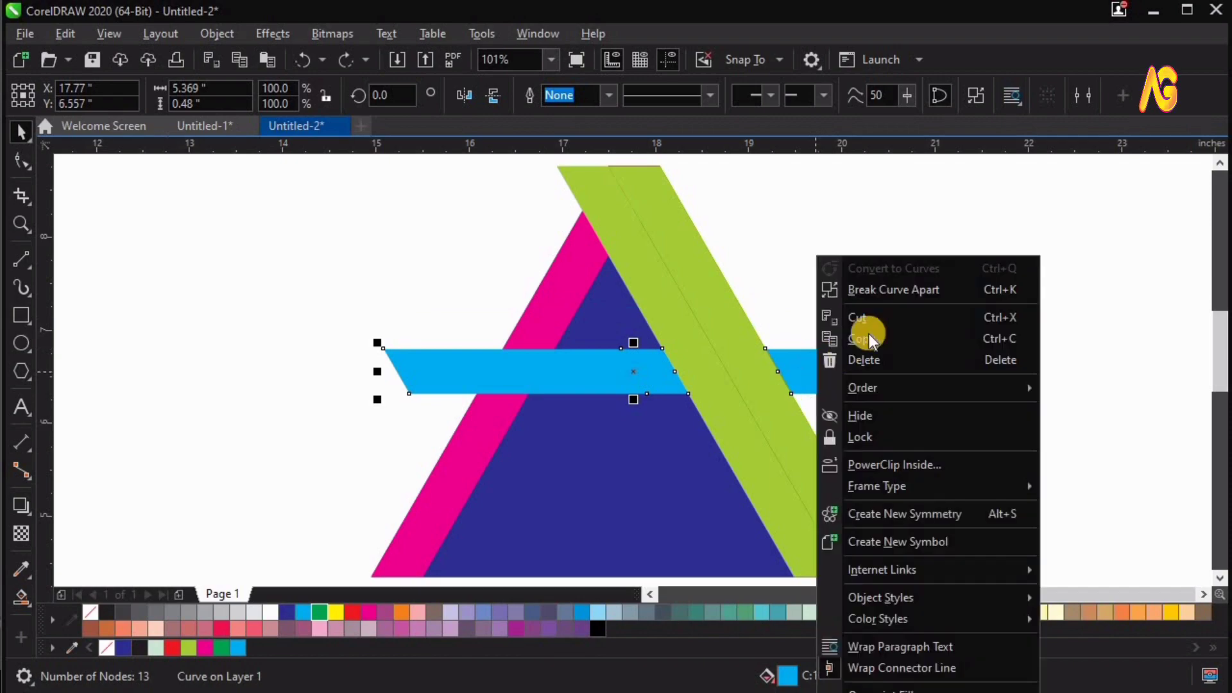
left_click(926, 294)
left_click(883, 325)
left_click_drag(808, 374, 952, 284)
scroll(889, 448, "right", 1)
left_click(907, 490)
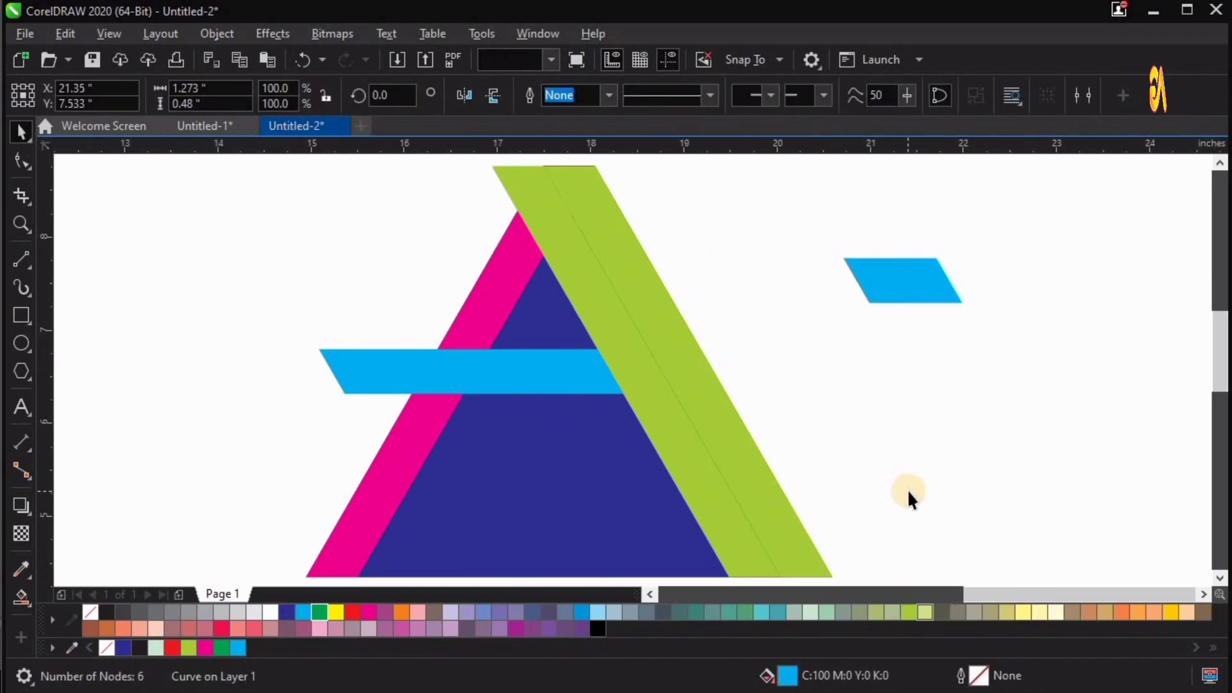
left_click_drag(392, 344, 390, 340)
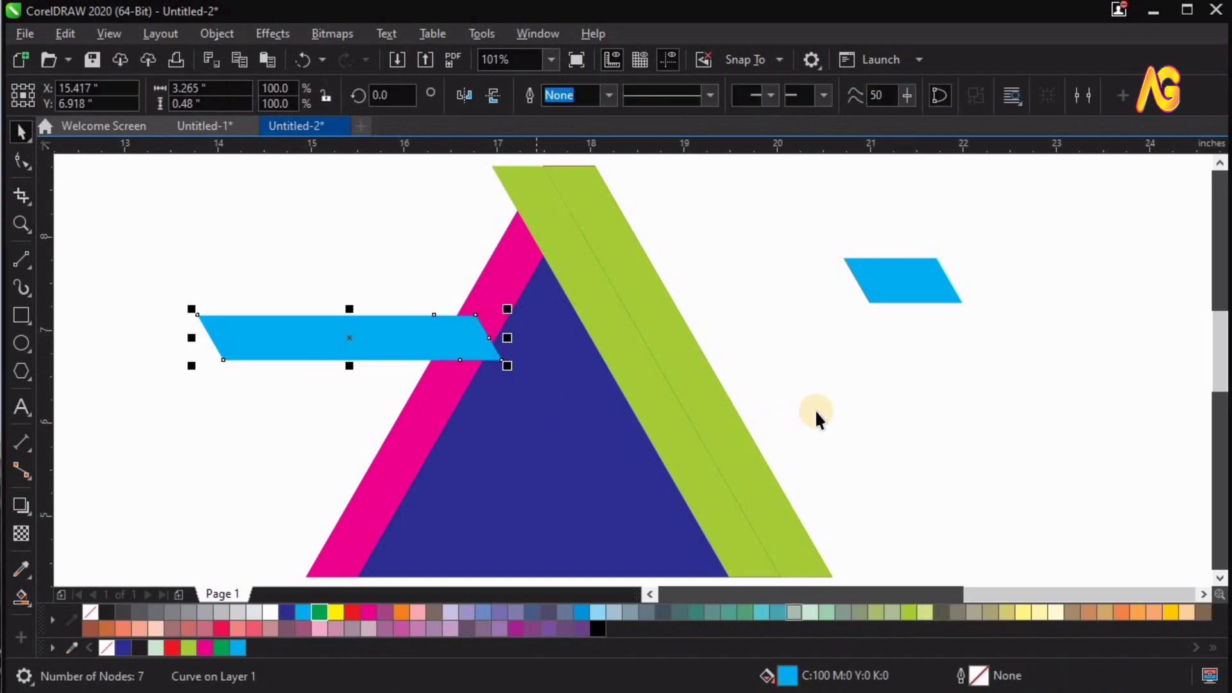
key("ctrl+z")
left_click(815, 408)
- Delete the detached cyan end piece and the outer lime strip on the triangle's right edge
right_click(892, 276)
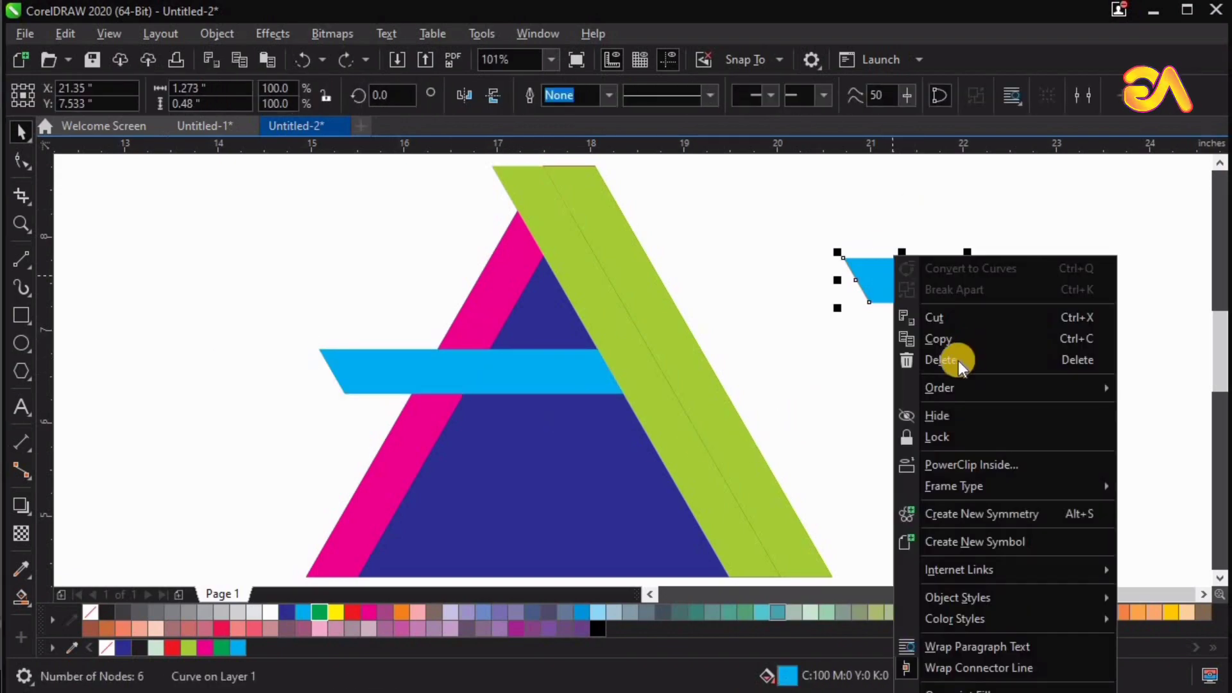
left_click(948, 359)
right_click(728, 415)
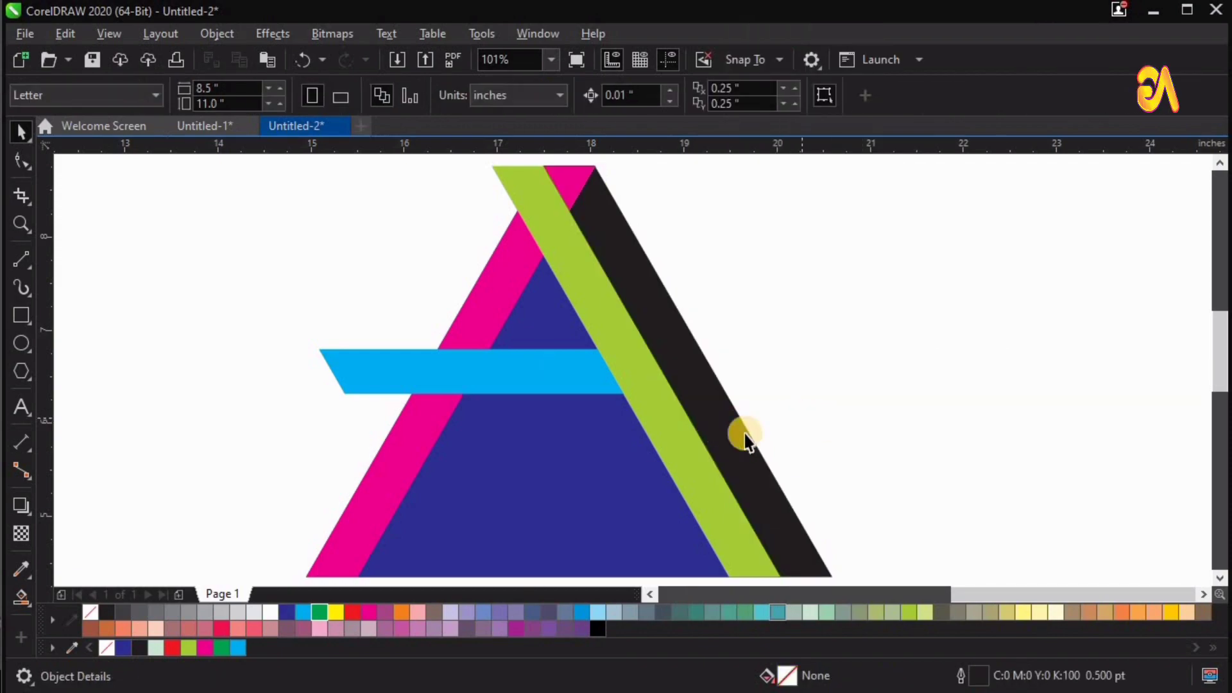
- Delete the group of the dark blue triangle and black strip, and the remaining lime strip
left_click_drag(737, 432, 893, 401)
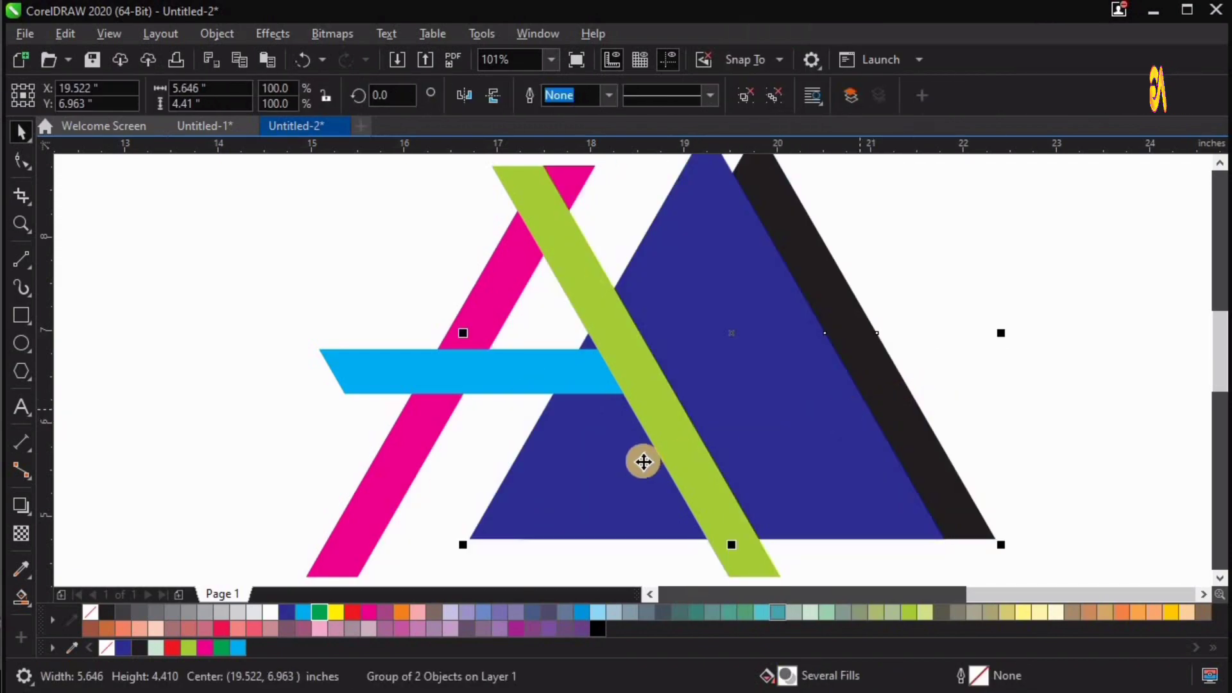
key("Delete")
left_click_drag(676, 448, 841, 415)
key("Delete")
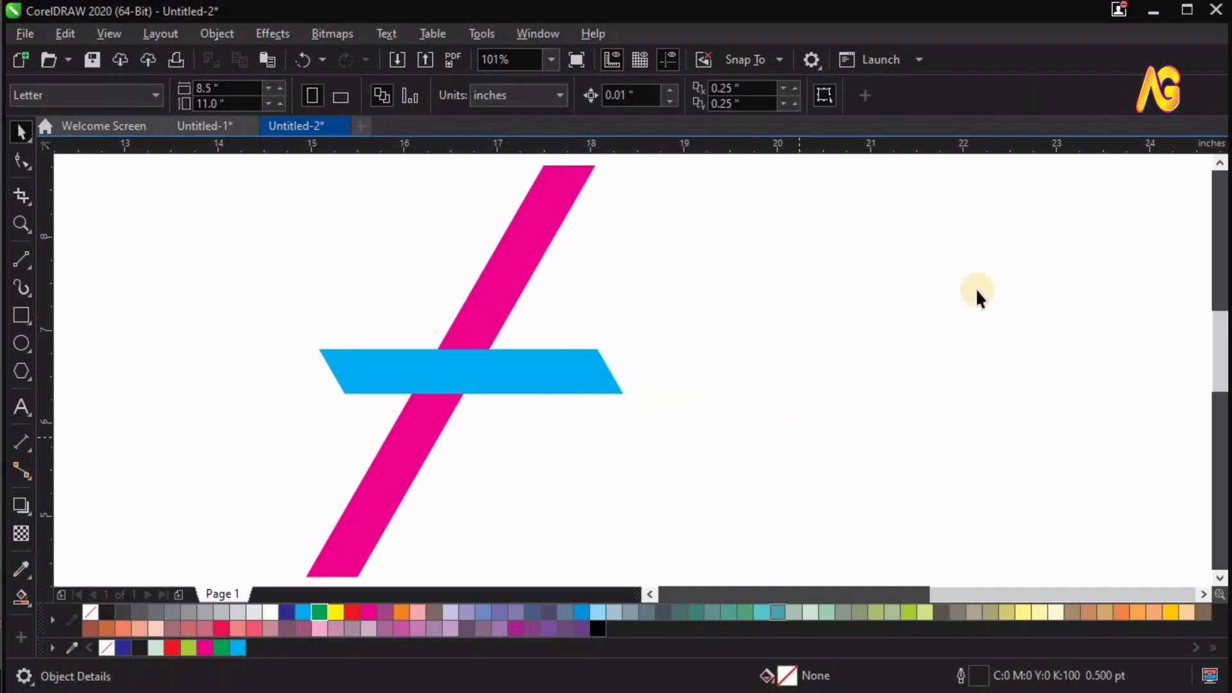
scroll(933, 259, "left", 2)
left_click(740, 372)
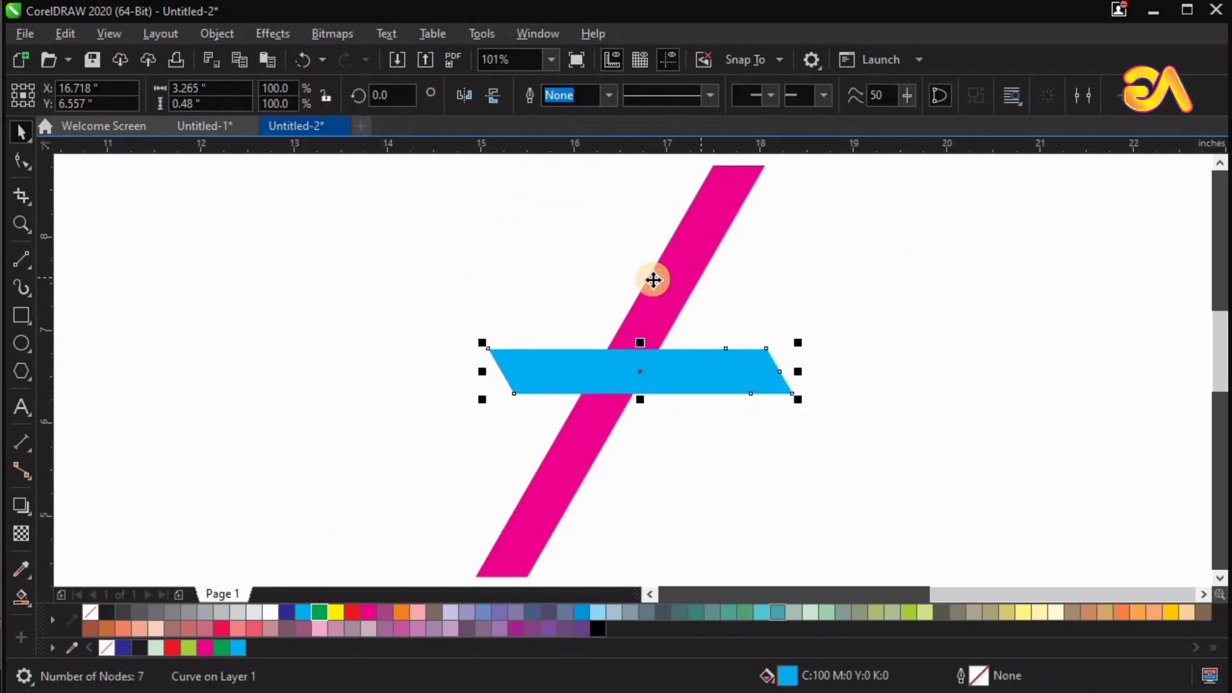
left_click(652, 279, "shift")
left_click_drag(652, 279, 776, 272)
key("ctrl+z")
- Trim the cyan bar with the magenta strip
left_click(669, 267)
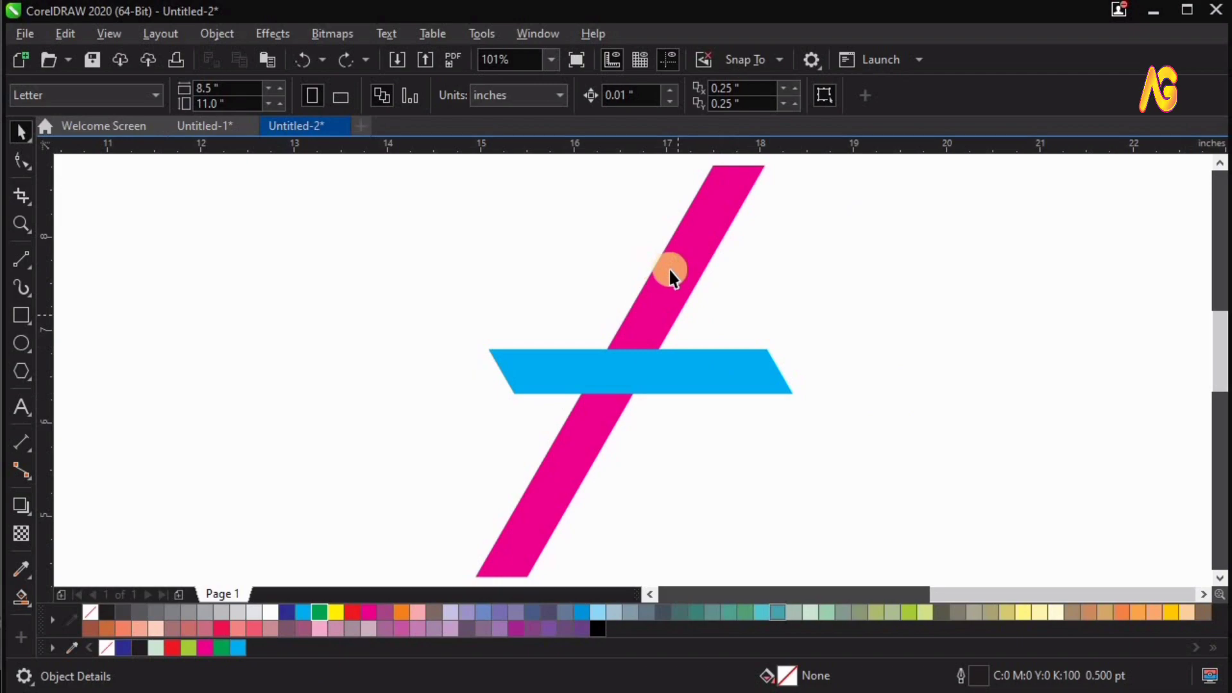
left_click(743, 247)
key("ctrl+z")
left_click(740, 387, "shift")
left_click_drag(740, 387, 820, 387)
key("ctrl+z")
left_click(603, 98)
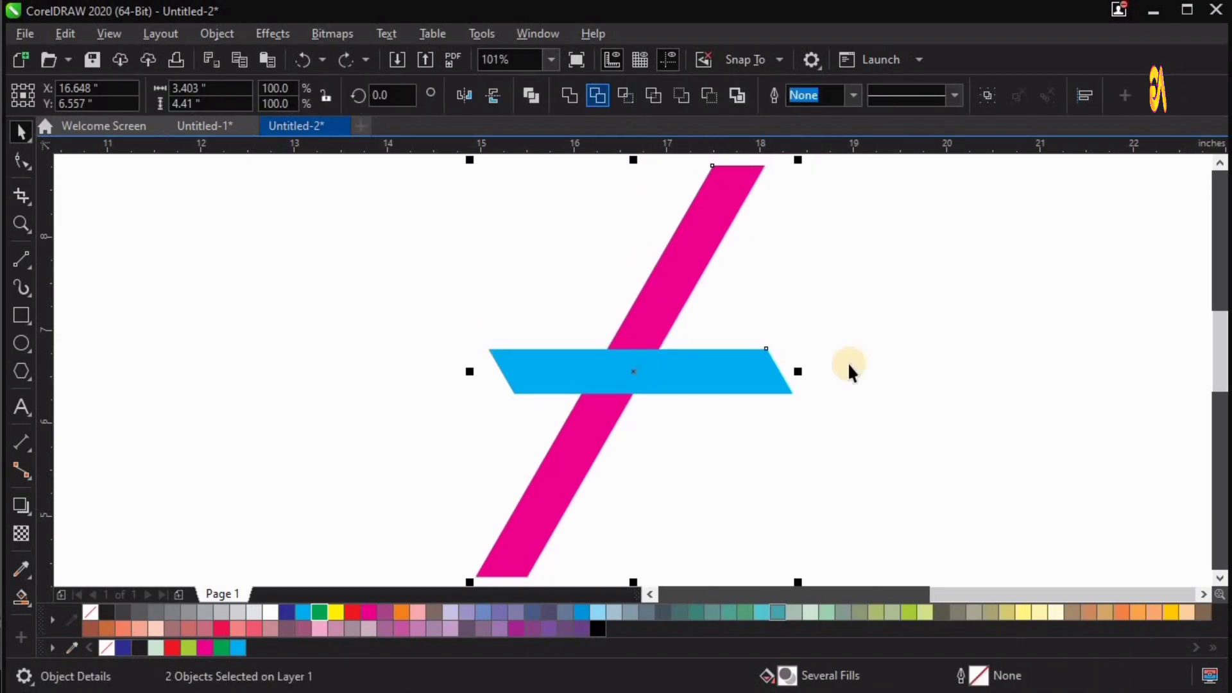
left_click_drag(715, 376, 778, 411)
key("ctrl+z")
- Break the trimmed cyan bar apart and delete the piece protruding left of the magenta strip
right_click(720, 364)
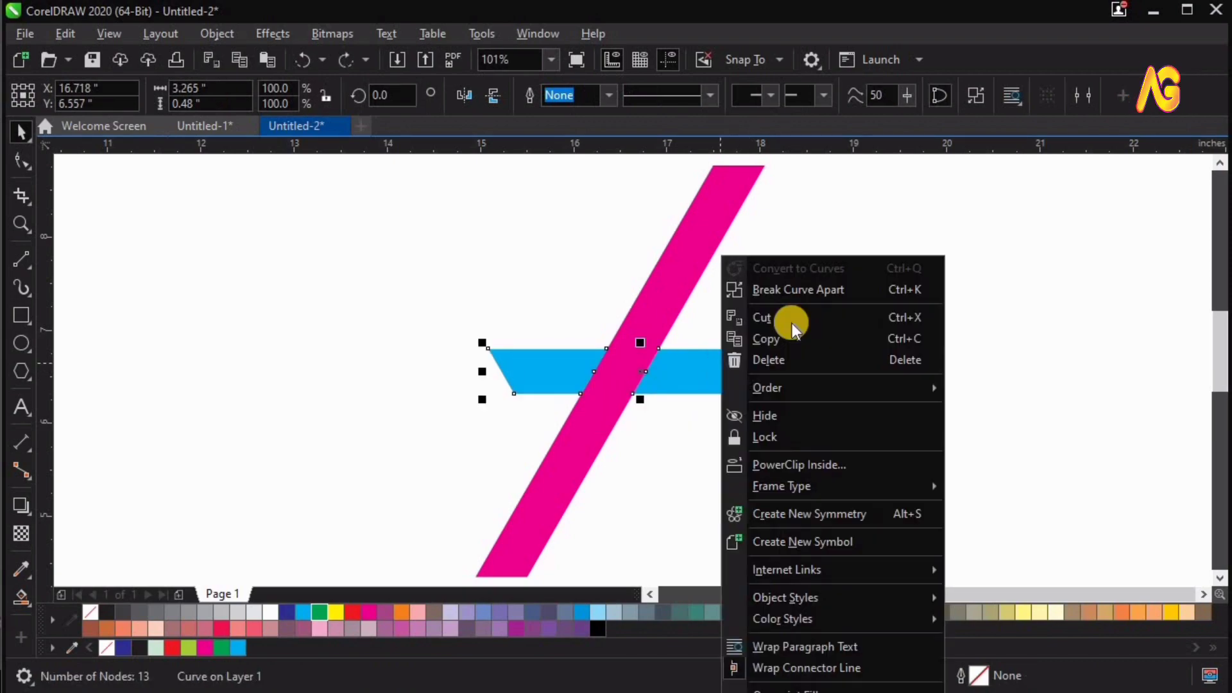
left_click(790, 286)
left_click(407, 311)
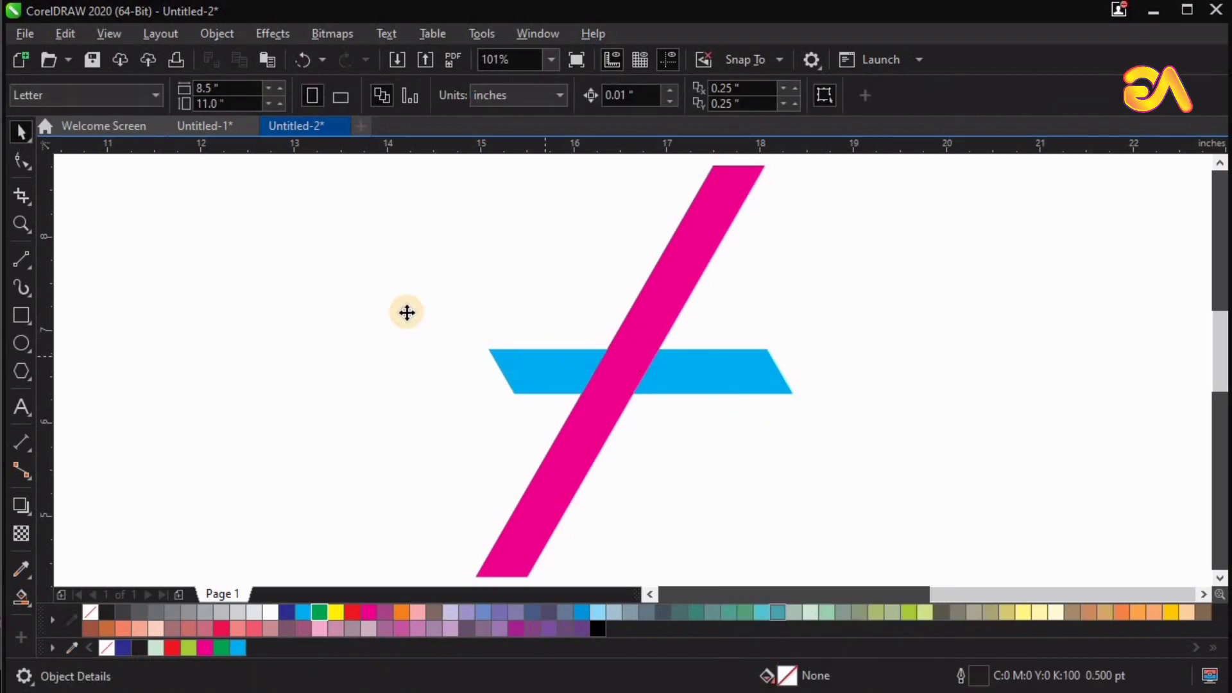
left_click_drag(548, 350, 407, 312)
key("Delete")
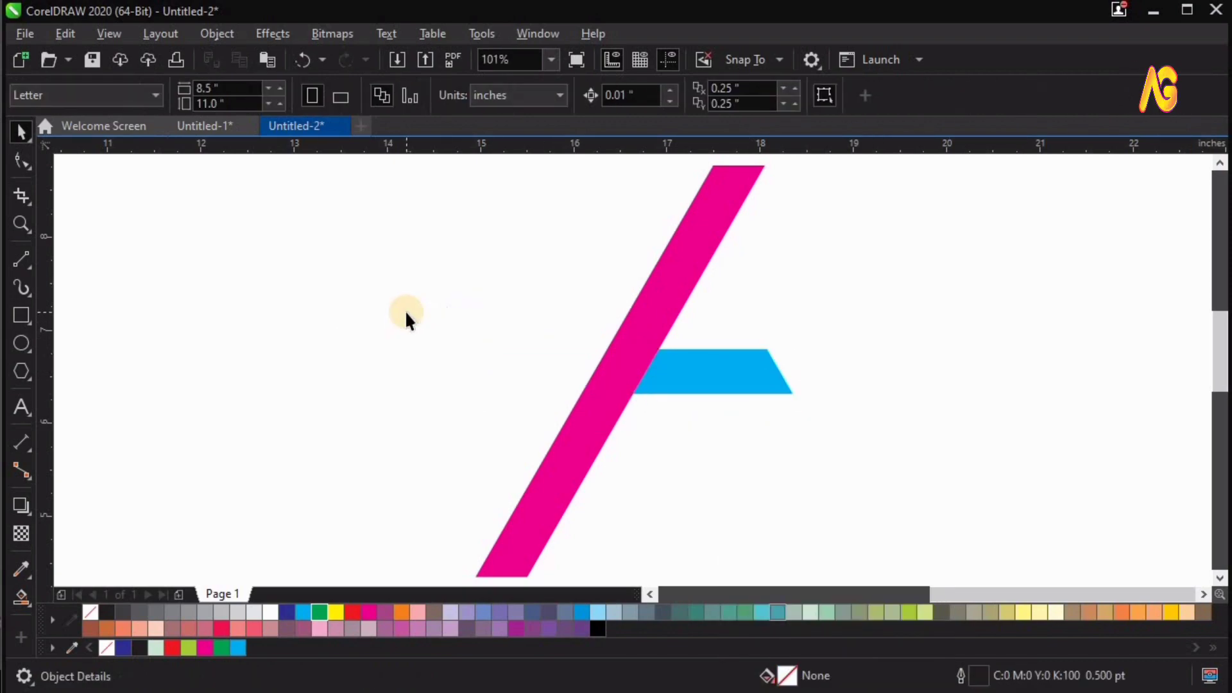
- Duplicate the cyan bar onto the magenta strip's lower inner corner, snapping at the nodes, and place another copy in the empty area right of the shape
left_click_drag(401, 299, 934, 629)
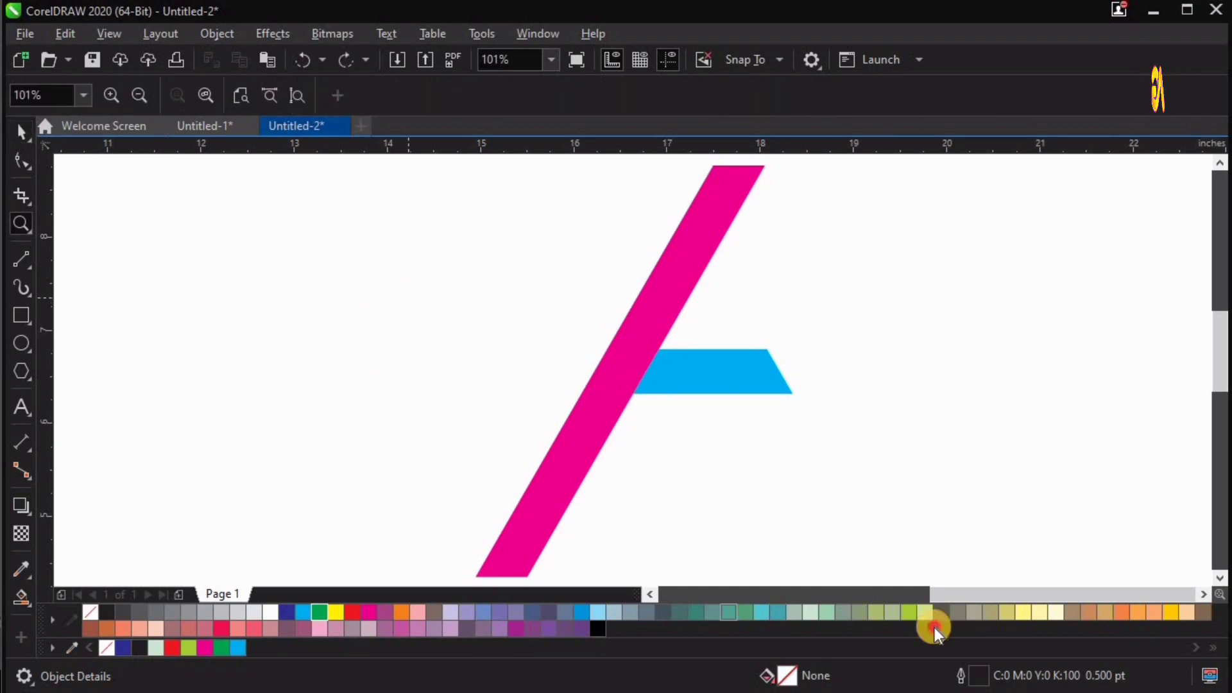
left_click(641, 250)
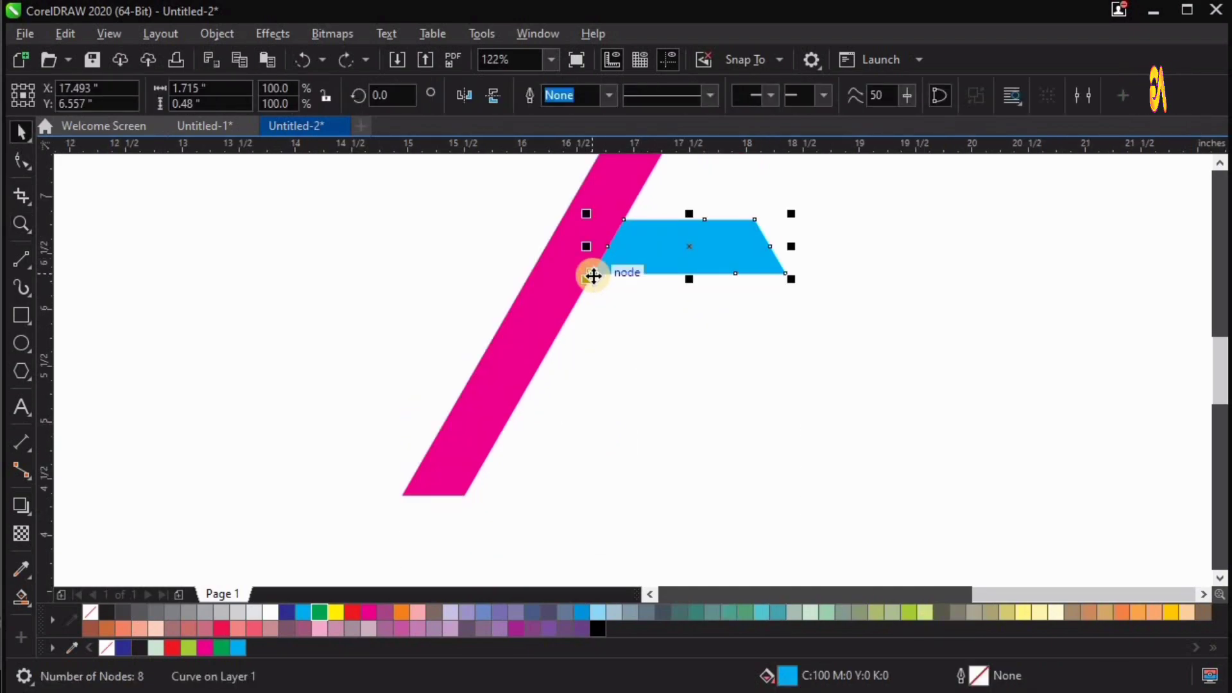
left_click_drag(593, 276, 541, 451)
key("z")
key("F4")
key("space")
left_click(749, 481)
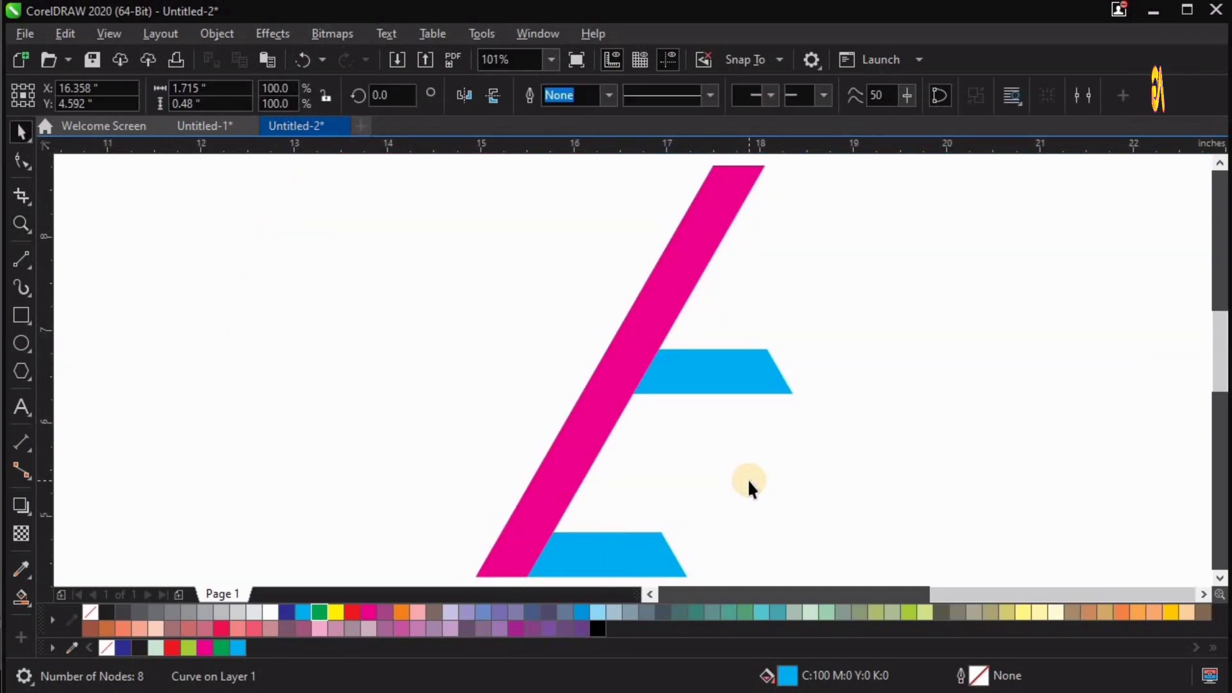
left_click_drag(599, 560, 1059, 404)
right_click(1059, 404)
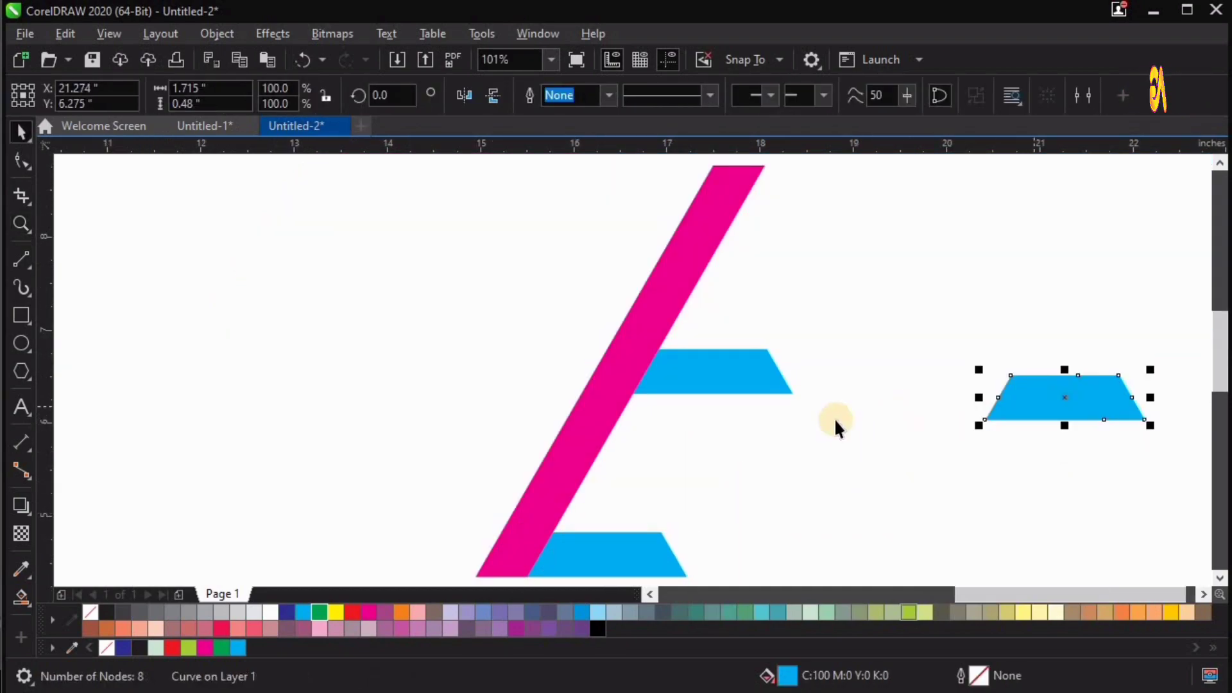
- Delete the stray line above the shape and fill the slanted strip and both attached bars magenta (C0 M100 Y0 K0)
scroll(898, 409, "down", 1)
left_click_drag(571, 224, 852, 498)
left_click_drag(750, 252, 877, 291)
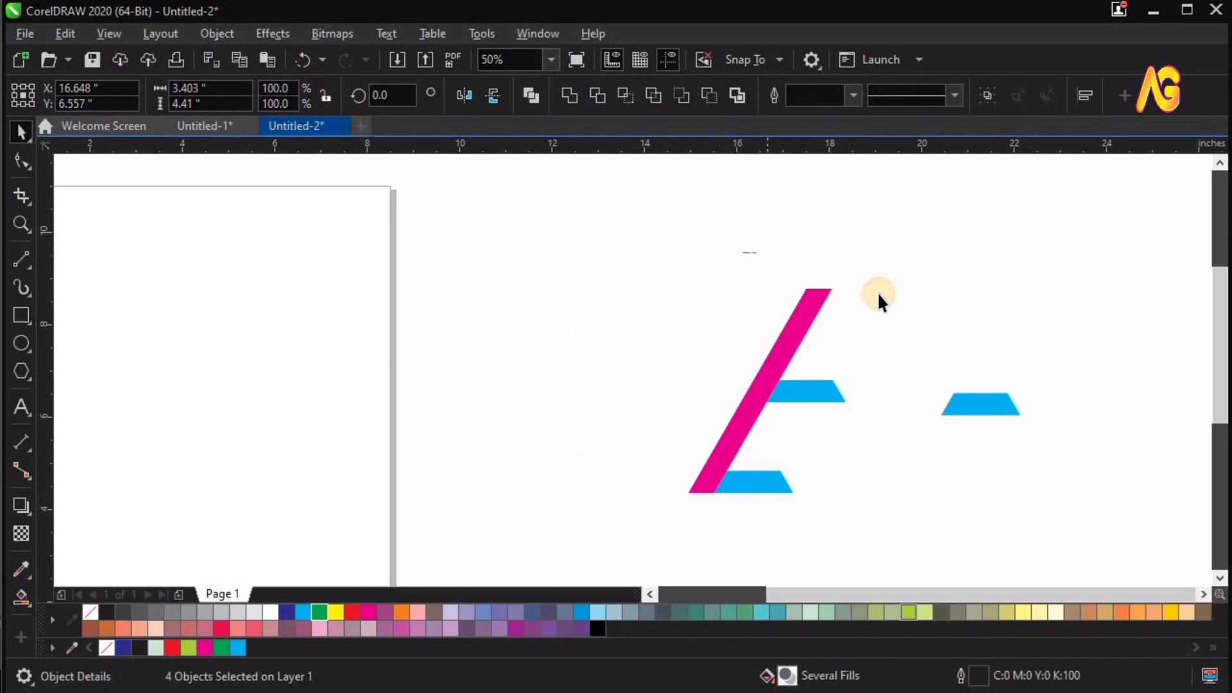
key("Delete")
left_click_drag(622, 231, 885, 541)
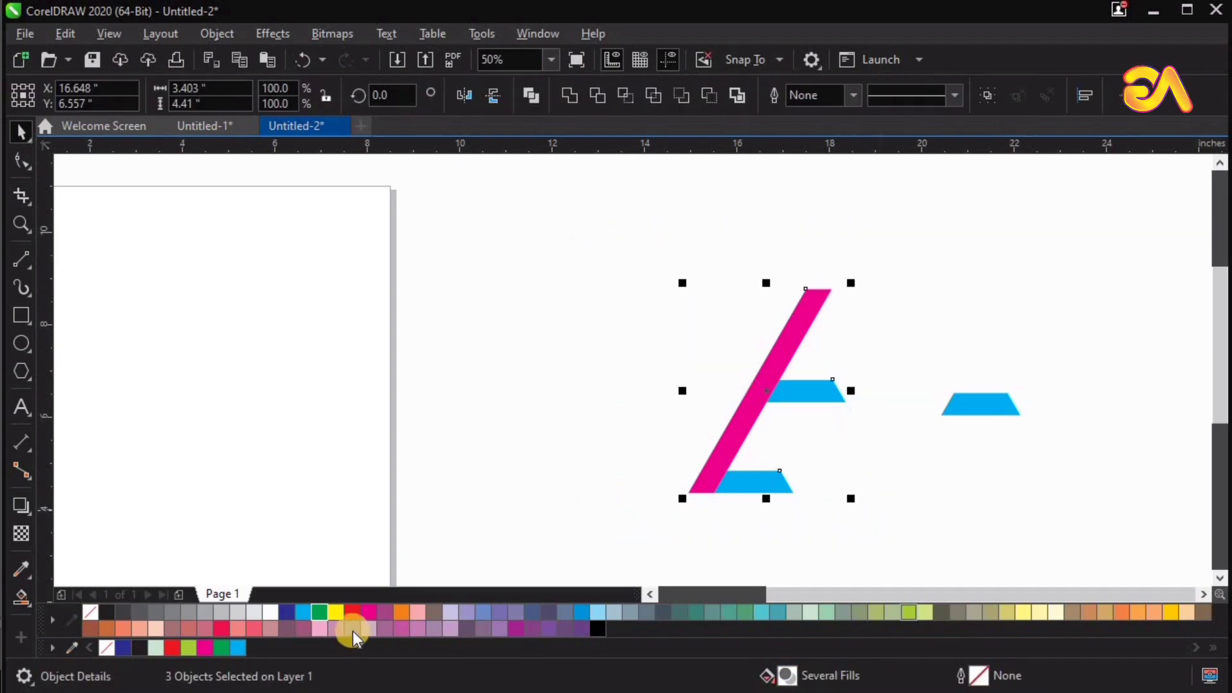
left_click(369, 613)
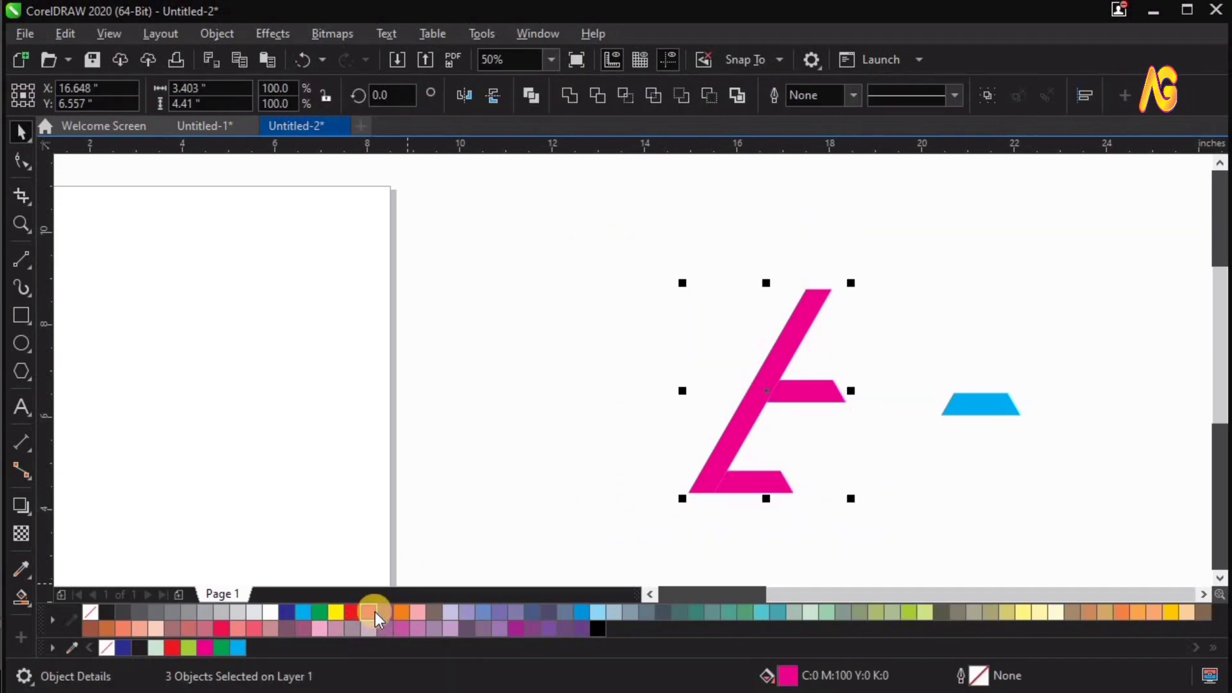
- Rotate the spare cyan bar to 240 degrees
left_click(991, 410)
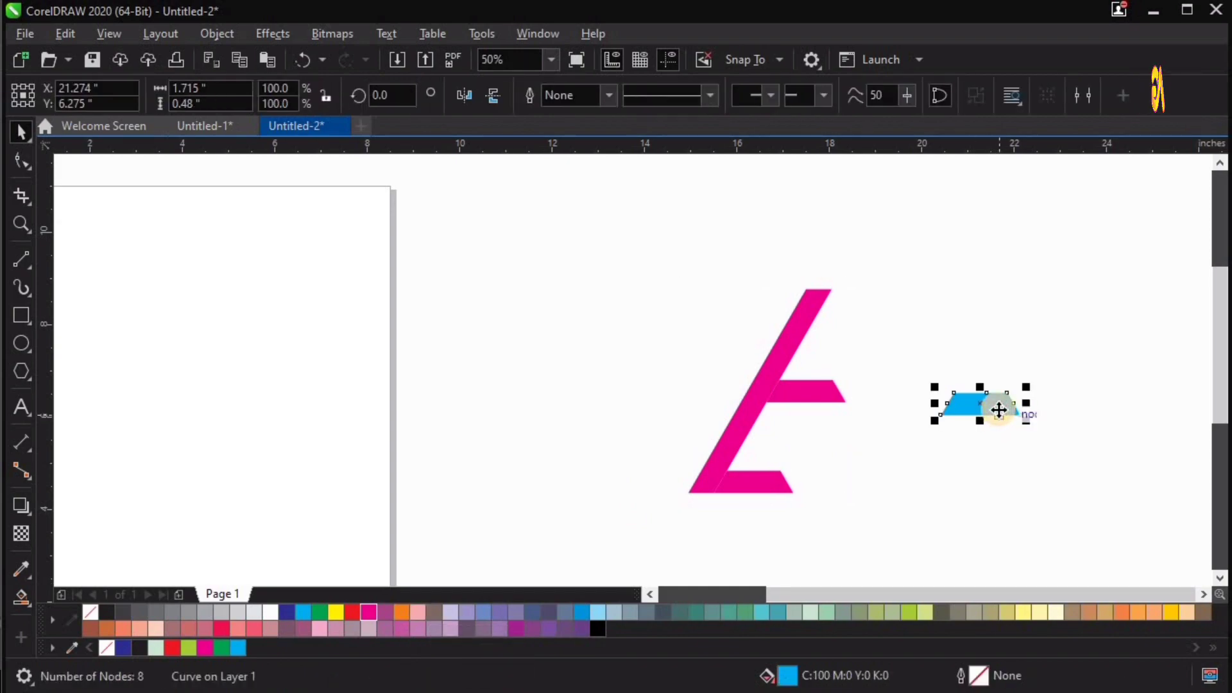
left_click_drag(1032, 421, 932, 443)
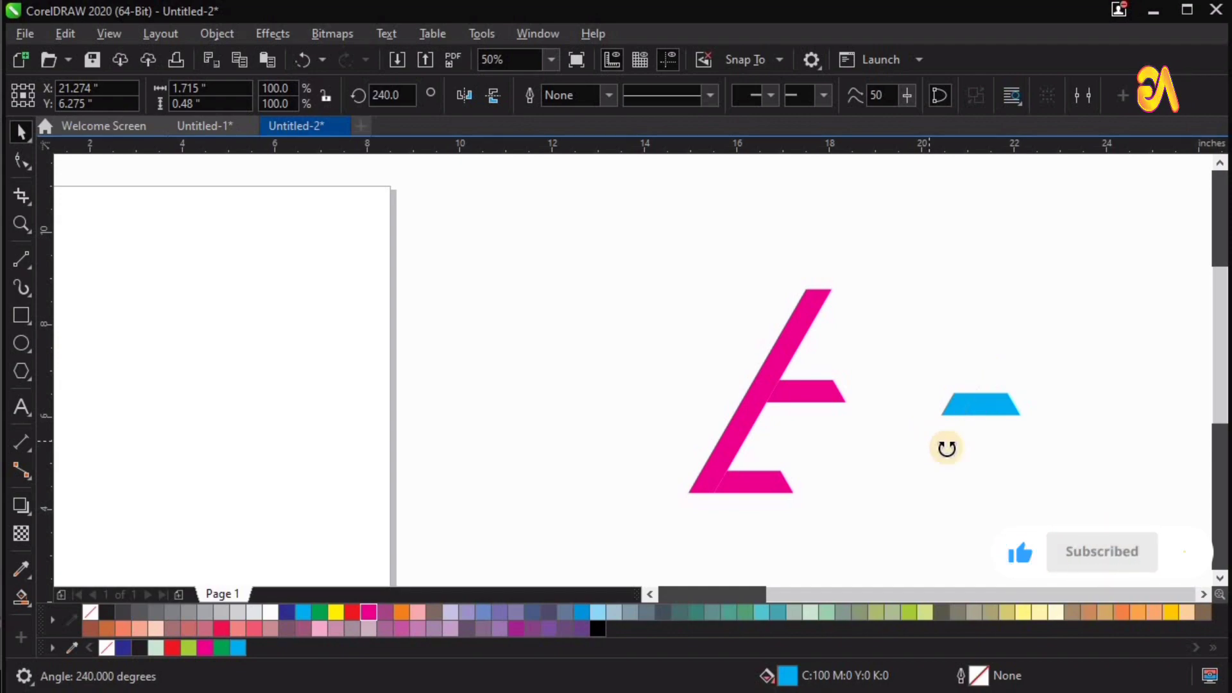
left_click(982, 407)
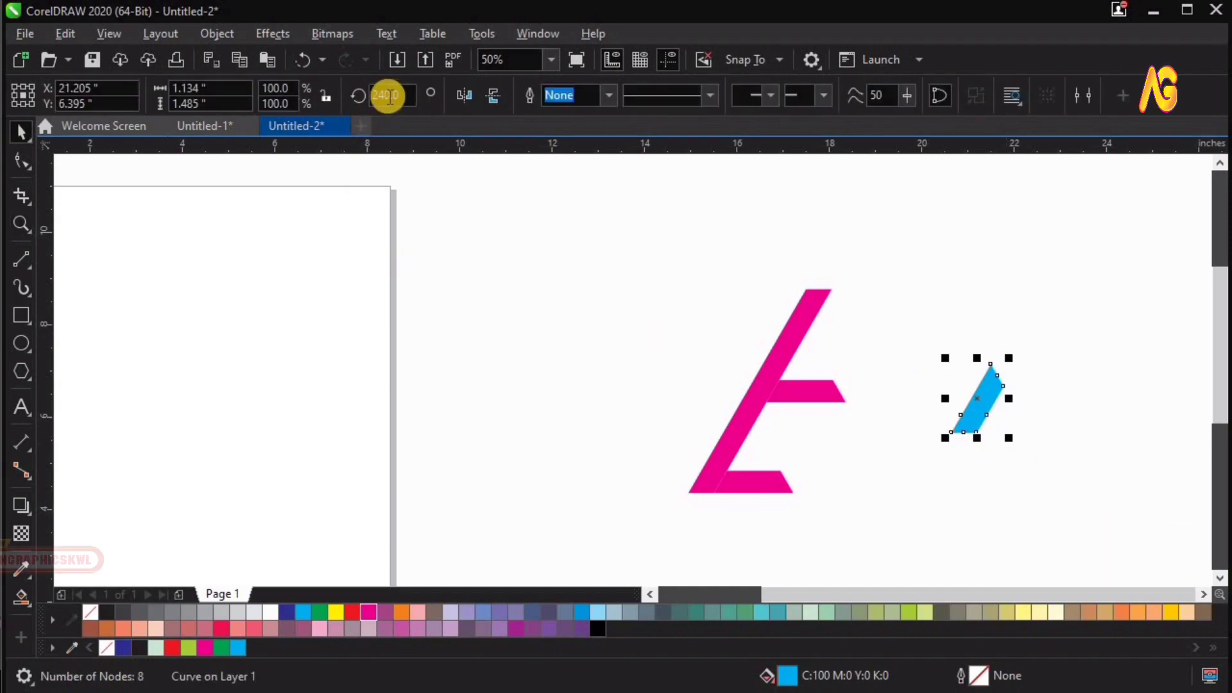
- Snap the rotated cyan piece against the strip's inner edge between the two bars and fill it orange (C0 M60 Y100 K0)
left_click_drag(978, 418, 727, 468)
left_click(956, 425)
key("z")
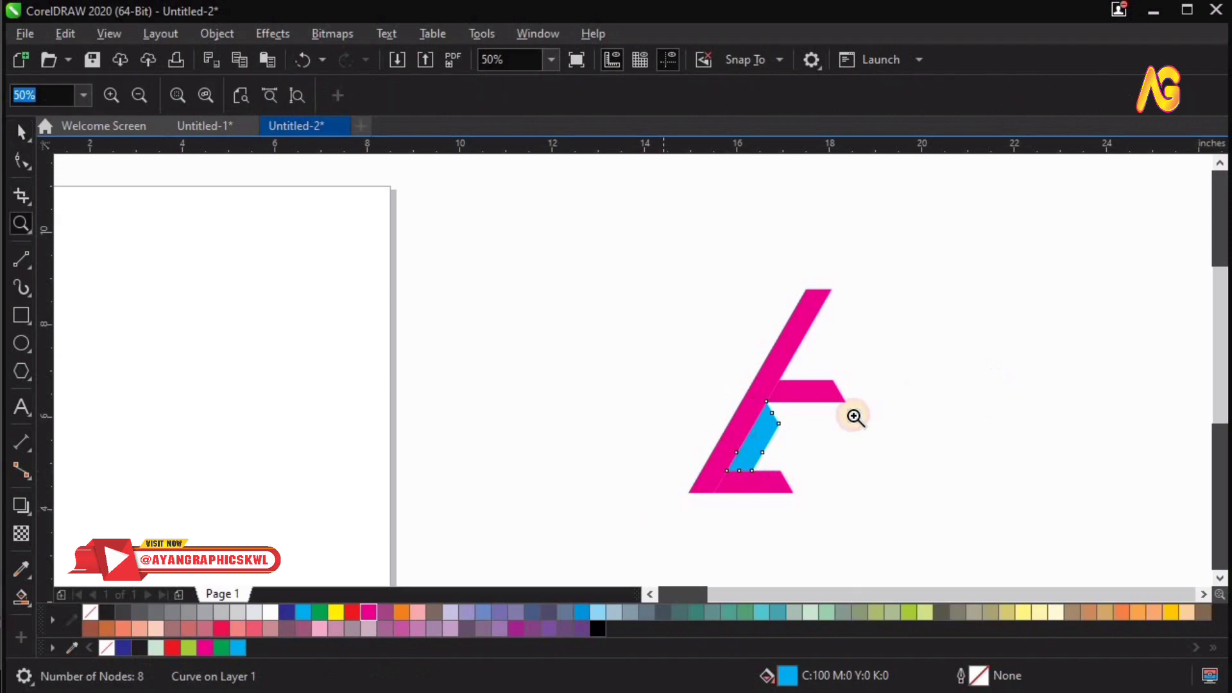
left_click_drag(664, 392, 932, 520)
left_click_drag(286, 393, 585, 456)
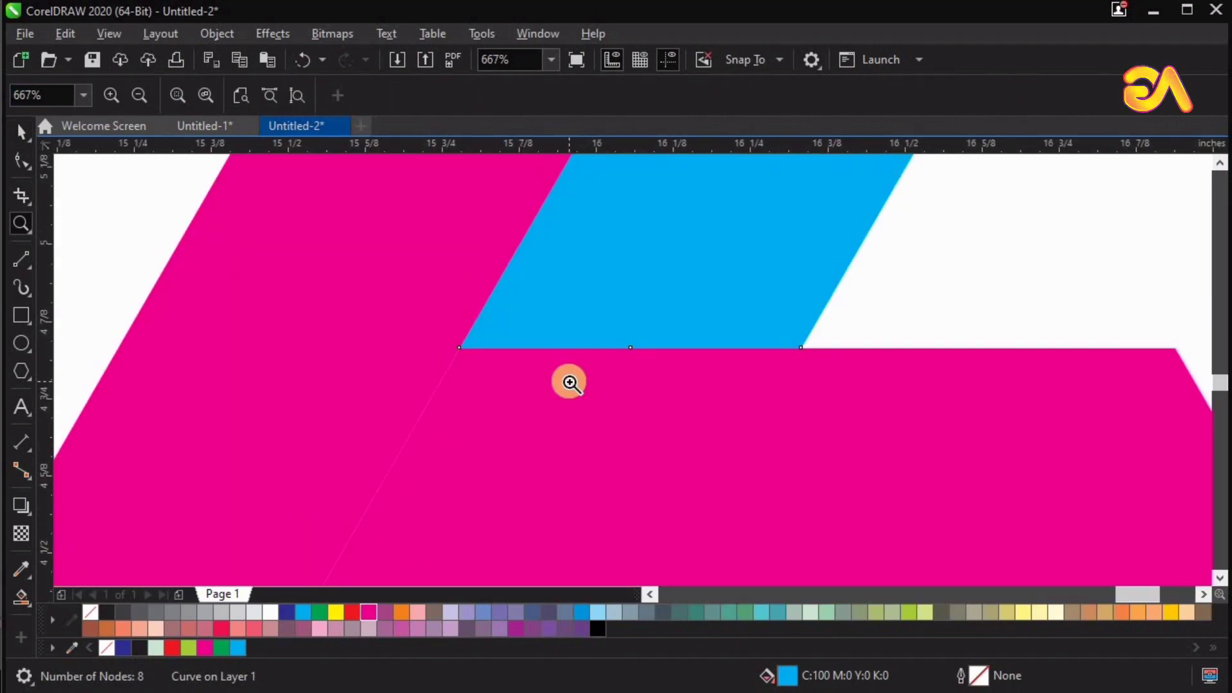
key("F4")
key("space")
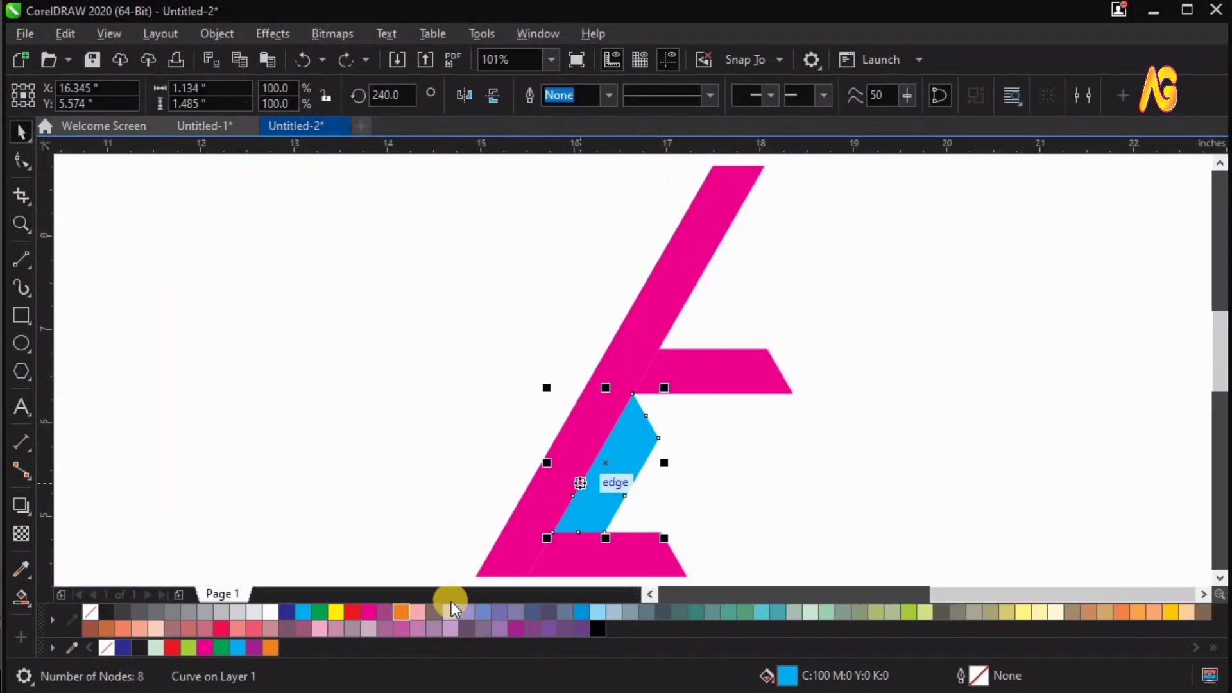
left_click(399, 613)
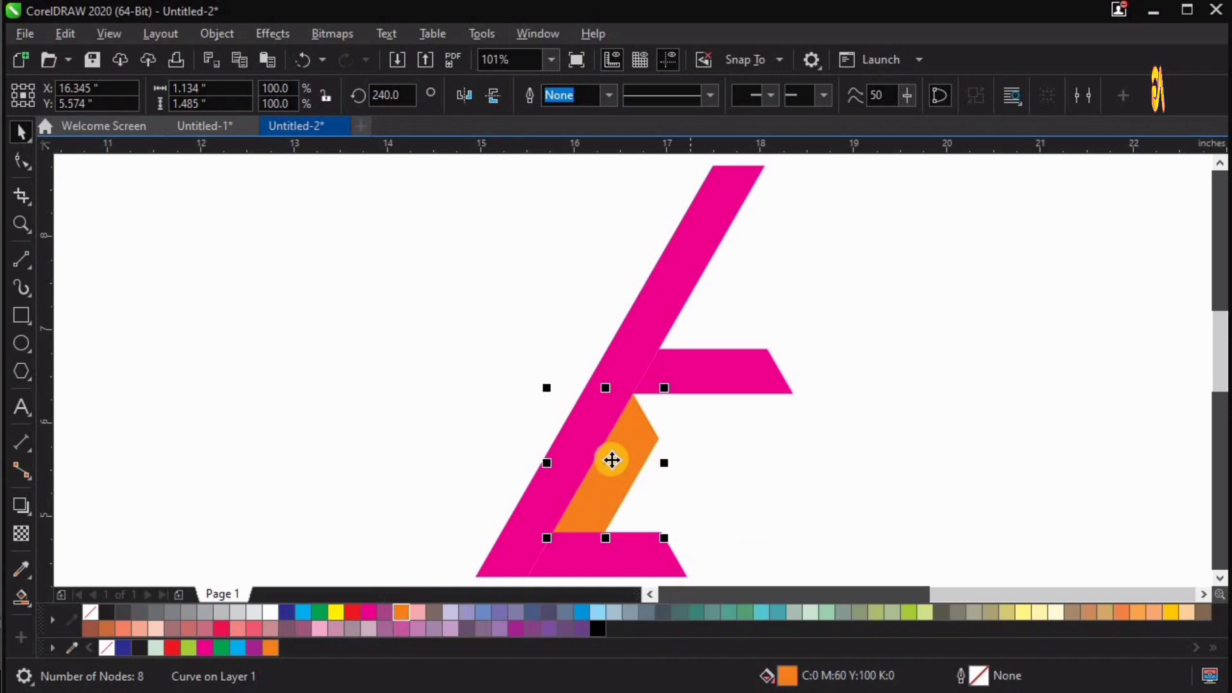
- Duplicate the orange piece to the right of the shape and rotate the copy to 180 degrees
left_click(976, 456)
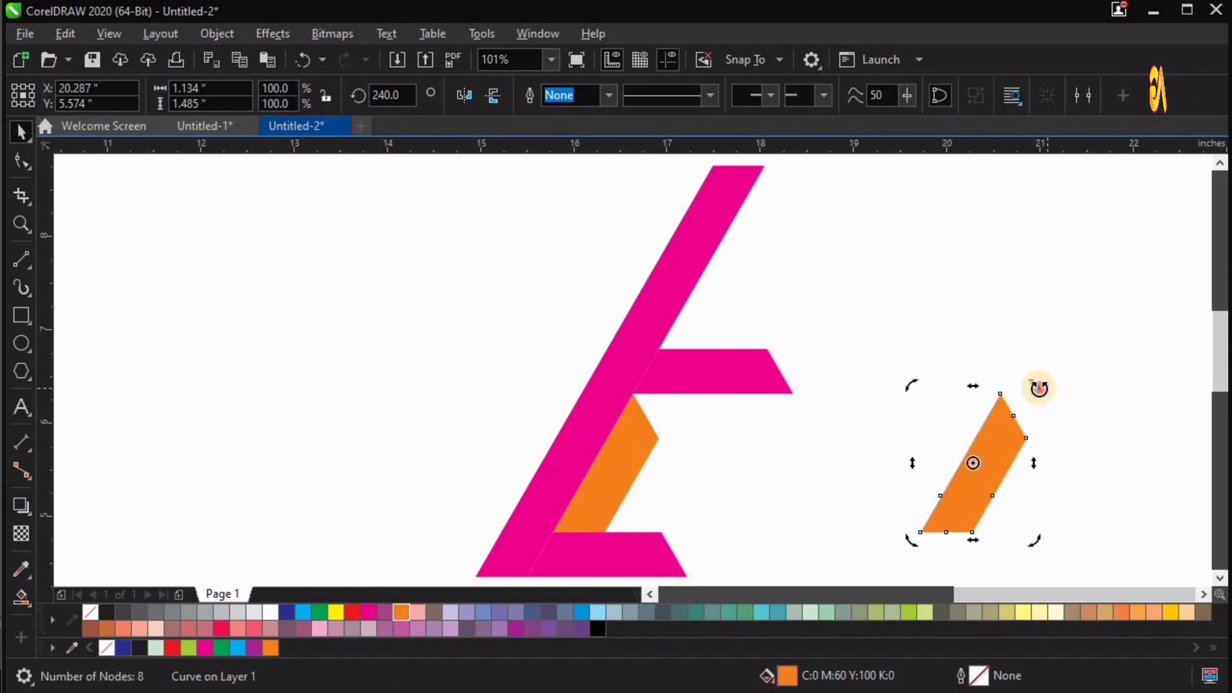
left_click_drag(1039, 388, 863, 508)
left_click(888, 457)
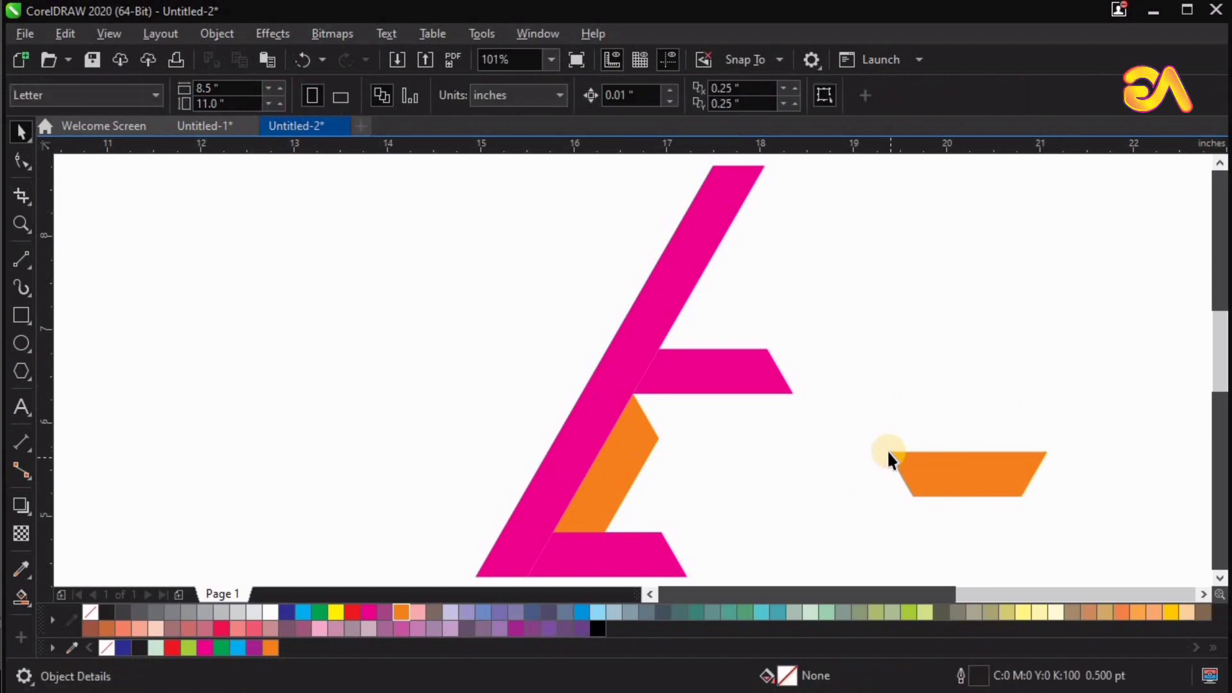
- Snap the rotated orange copy directly beneath the upper magenta bar, aligning its upper left node with the bar's lower inner corner
left_click_drag(854, 451, 631, 394)
key("z")
left_click_drag(545, 386, 898, 457)
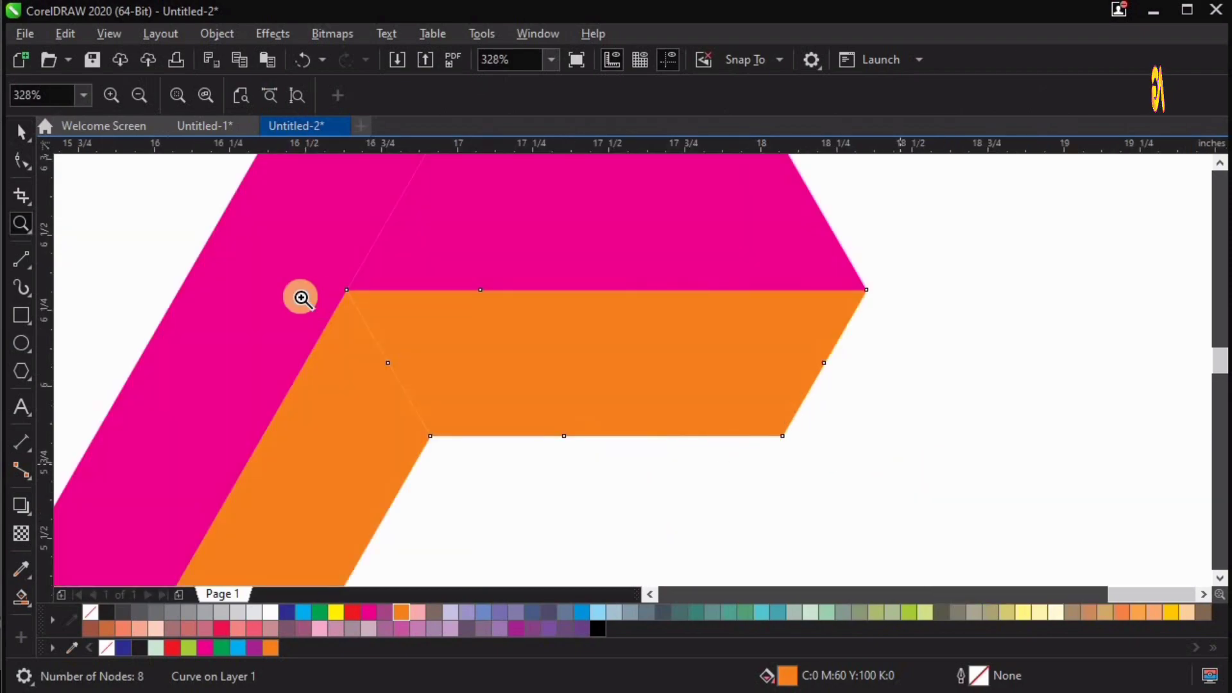
key("space")
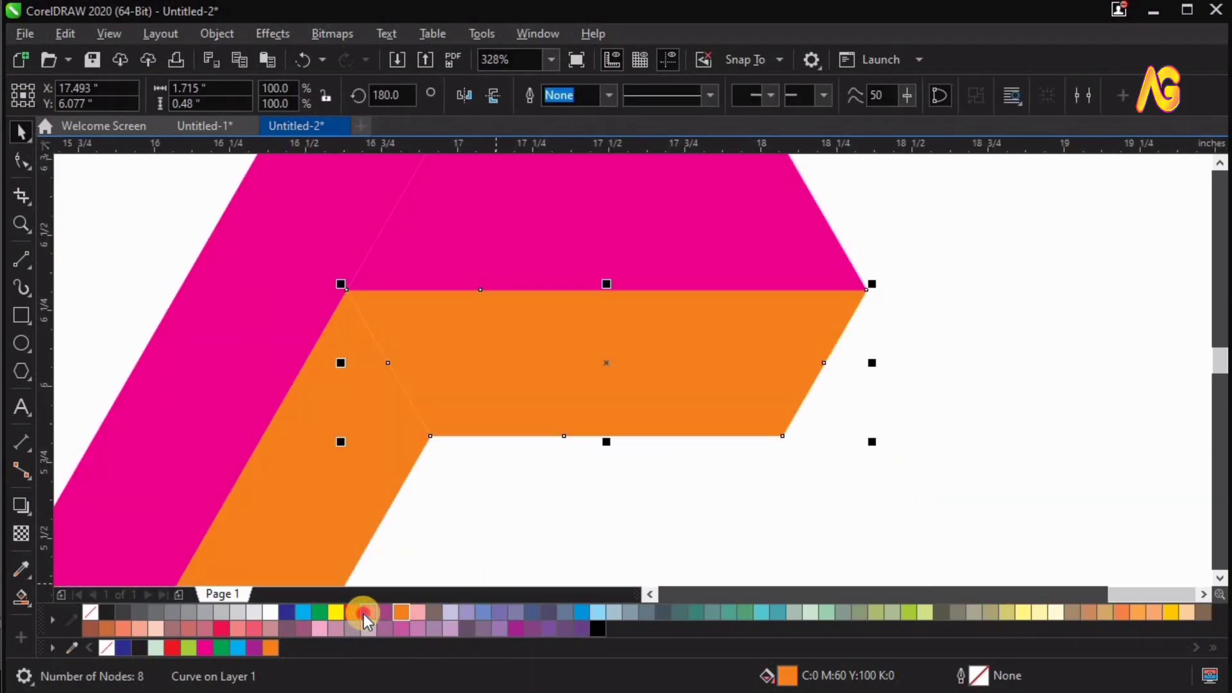
- Fill the piece beneath the upper bar dark red (C25 M100 Y70 K23)
left_click_drag(364, 618, 449, 668)
left_click(461, 677)
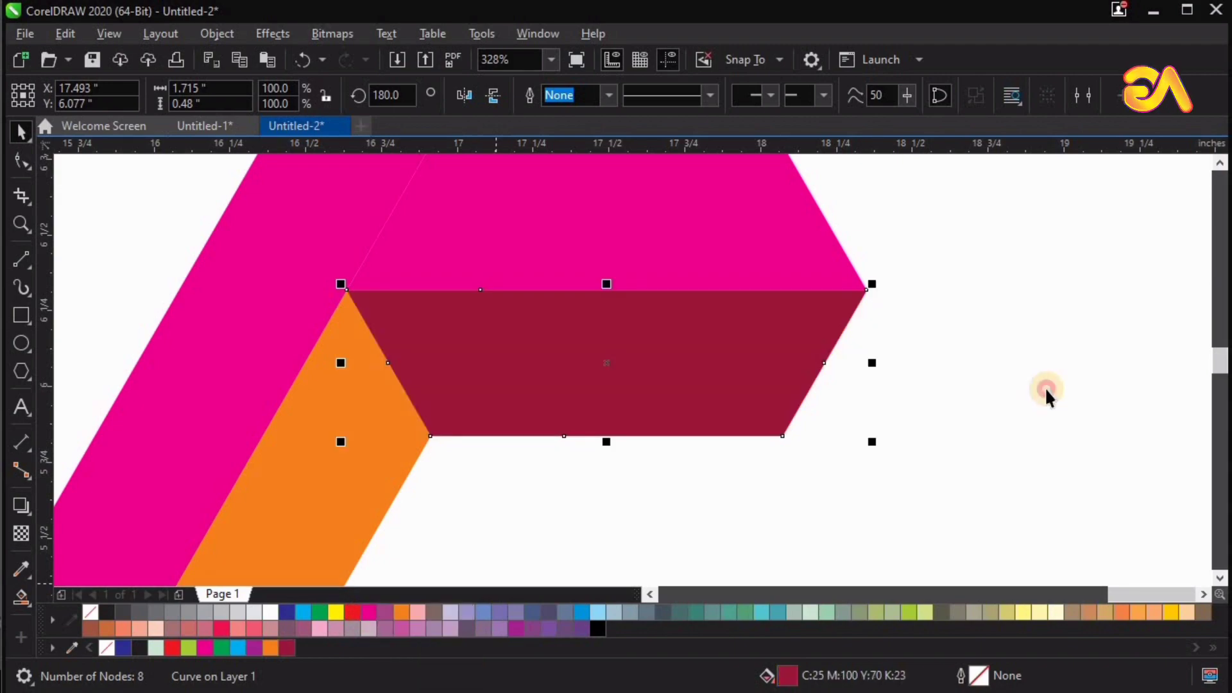
left_click(1045, 387)
key("F4")
key("z")
left_click_drag(933, 550, 996, 571)
key("F4")
key("space")
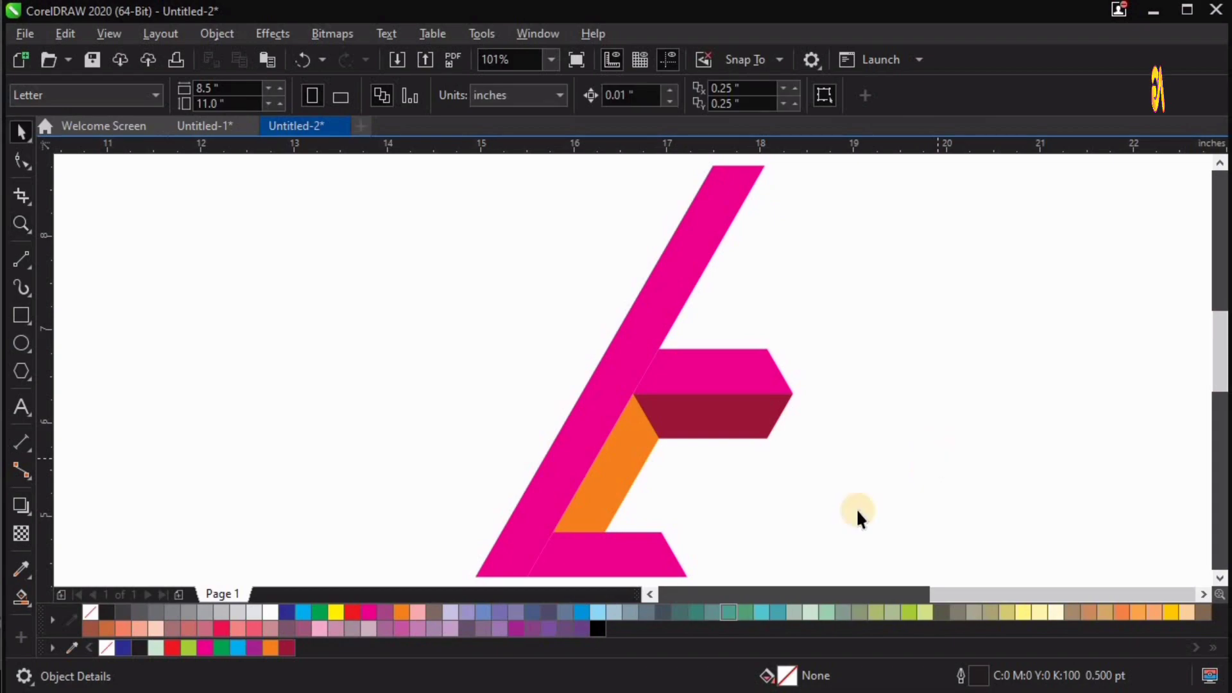
- Duplicate the complete logo to get three versions side by side in a row, and save the document as Untitled-2.cdr
scroll(859, 509, "down", 1)
left_click_drag(550, 276, 991, 574)
left_click_drag(758, 459, 820, 363)
left_click_drag(995, 365, 1060, 374)
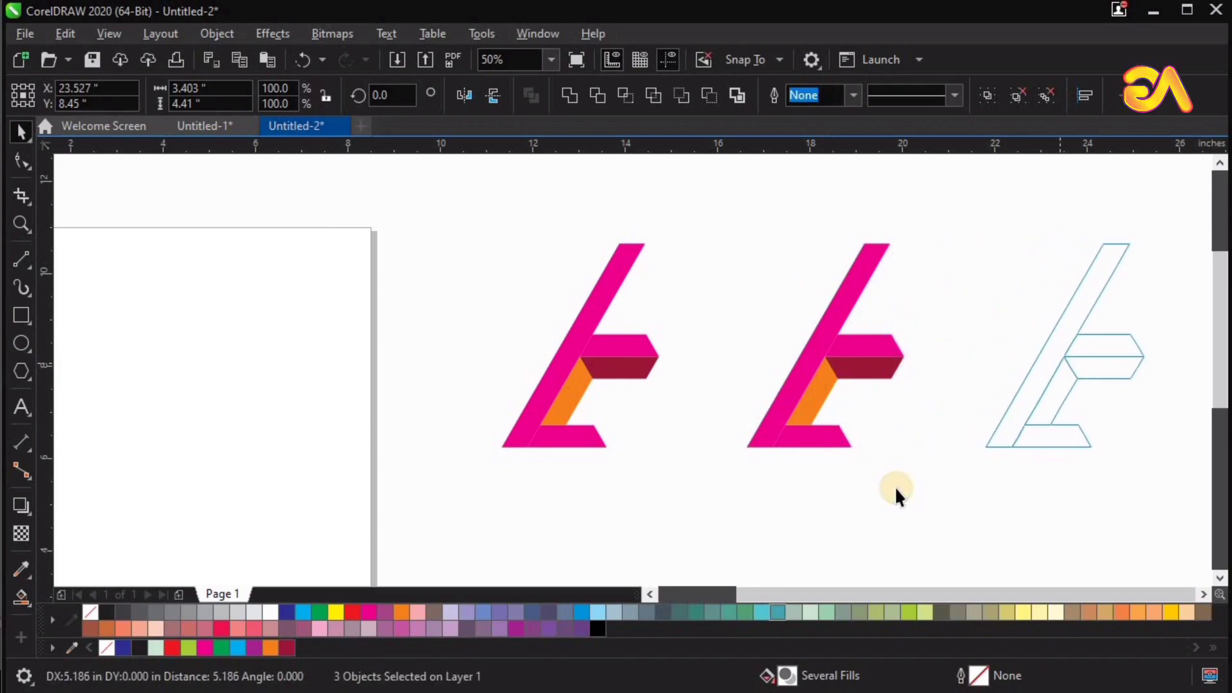
left_click(895, 488)
key("F4")
key("ctrl+s")
- Fill the middle logo's slanted strip and its two magenta bars with dark red (C25 M100 Y70 K23)
left_click(654, 371)
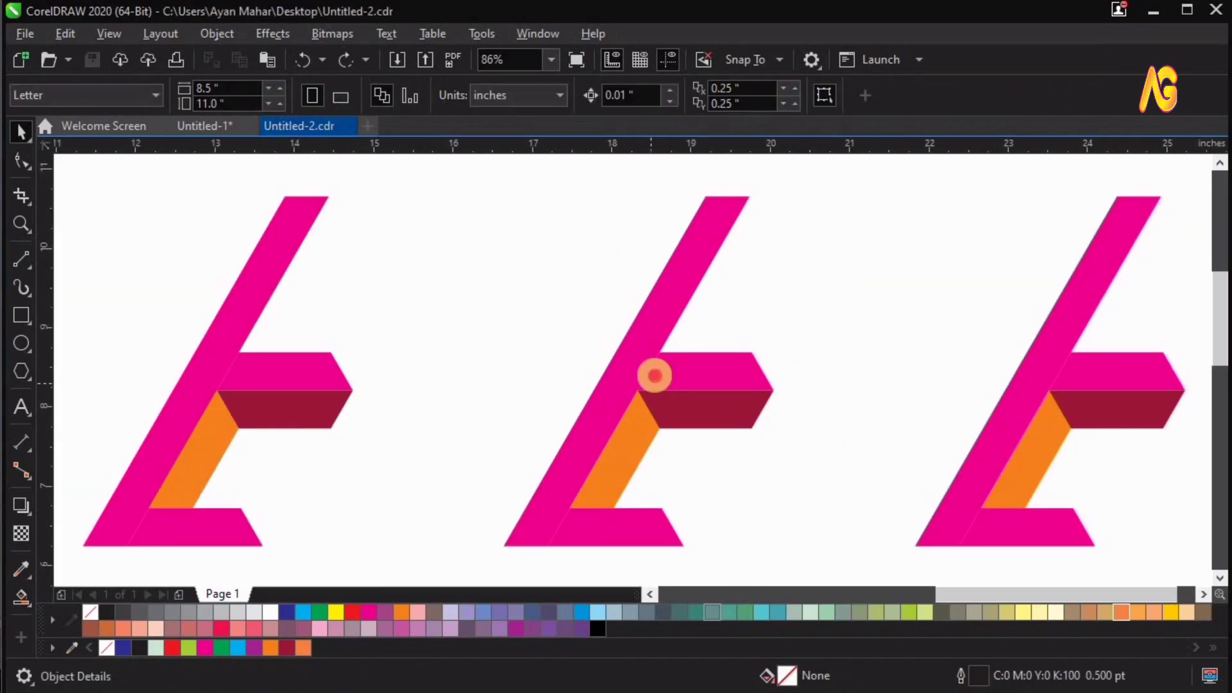
left_click(287, 649)
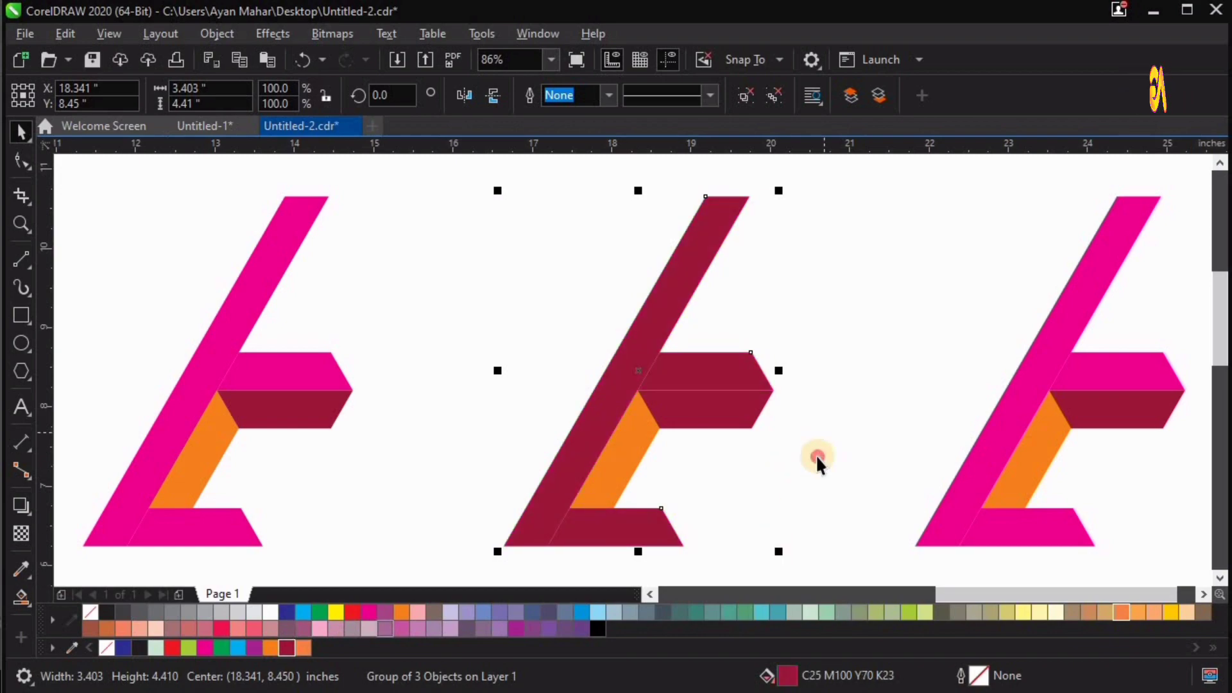
left_click(815, 454)
- In the middle logo, fill the inner slanted piece magenta and the piece beneath the upper bar orange
left_click(630, 448)
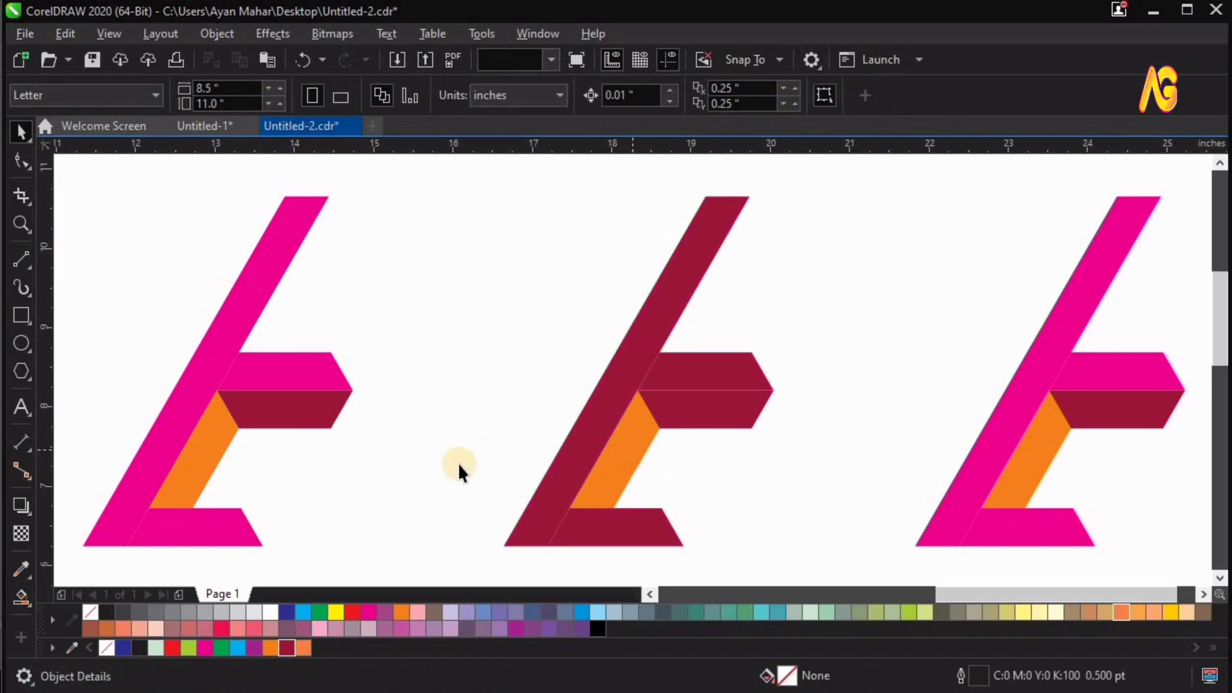
left_click(368, 611)
left_click(704, 417)
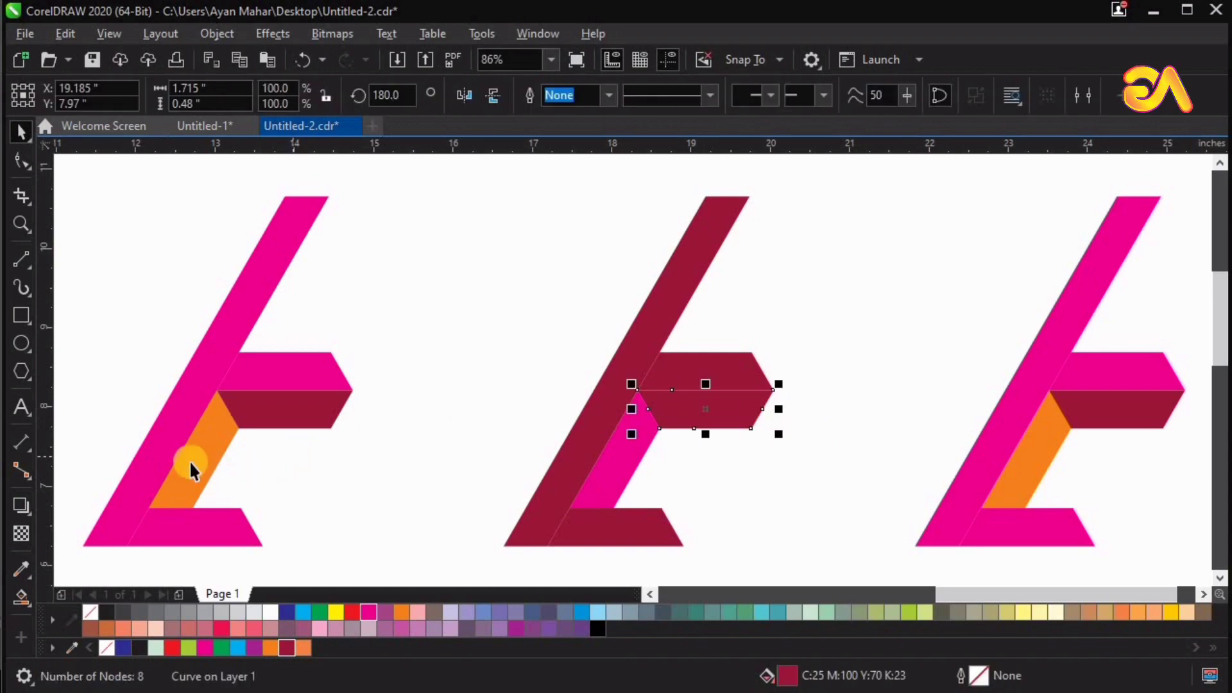
left_click(305, 647)
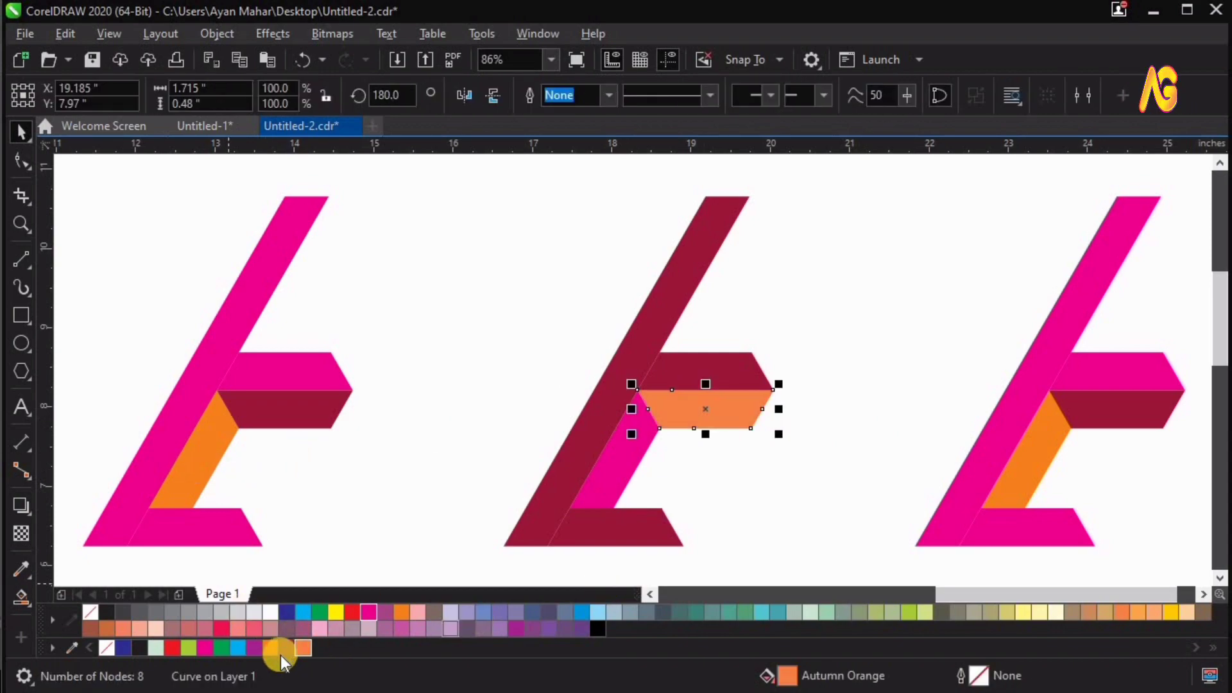
left_click(864, 495)
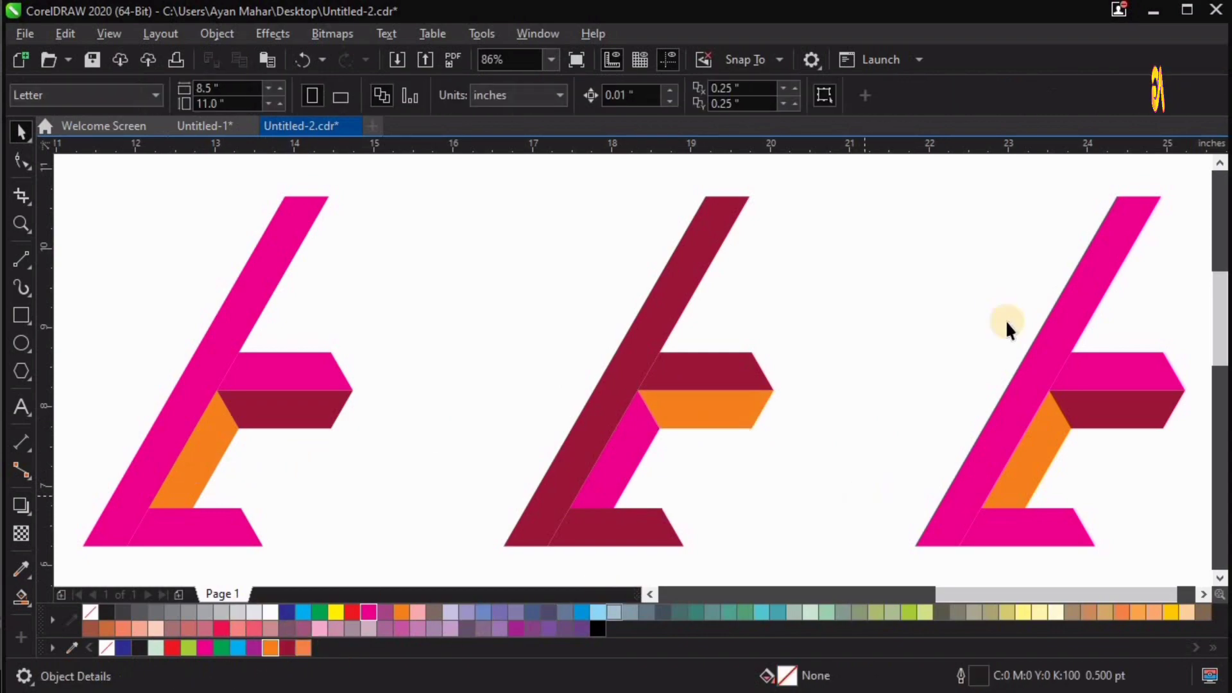
- Fill the third logo's slanted strip and its two magenta bars with orange (C0 M60 Y100 K0)
left_click(1121, 364)
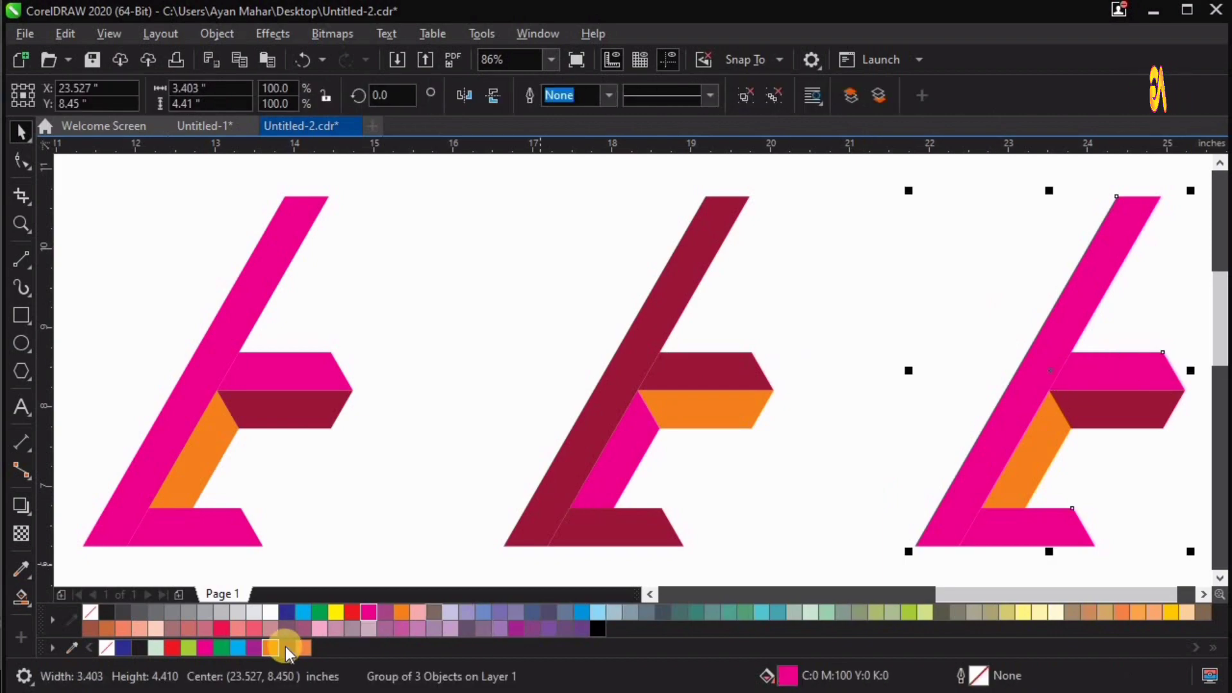
left_click(274, 648)
left_click(810, 352)
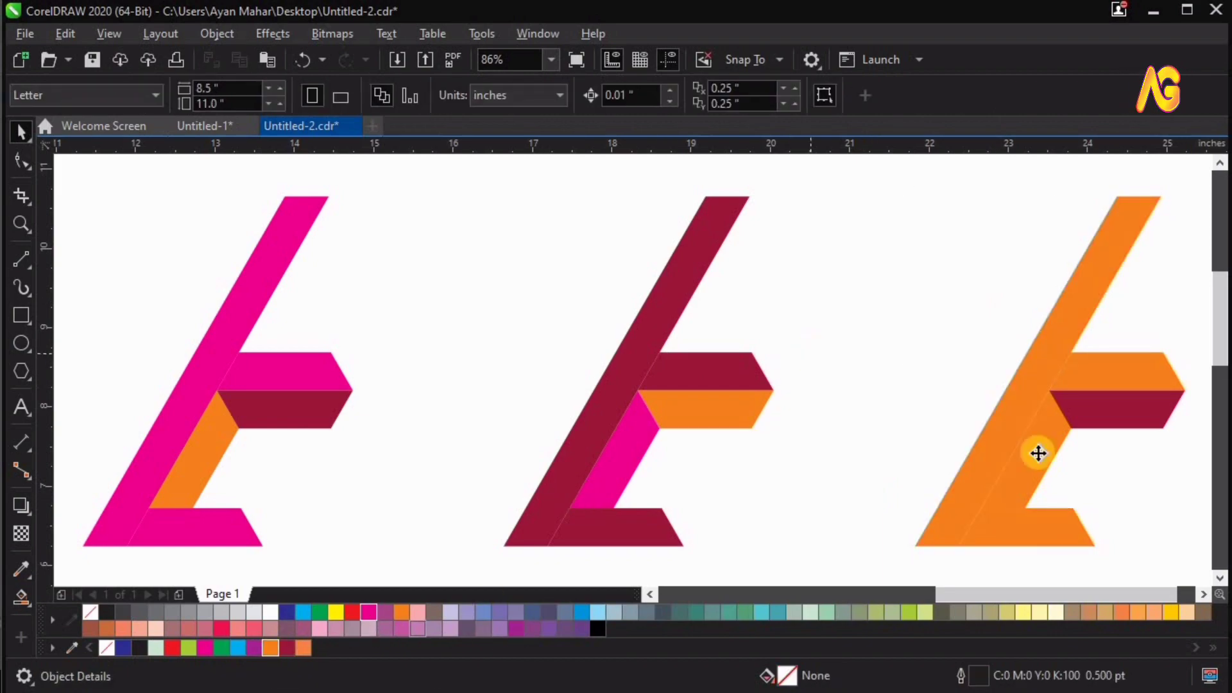
- In the third logo, fill the inner slanted piece dark red (C25 M100 Y70 K23) and the piece beneath the upper bar magenta
left_click(1036, 447, "ctrl")
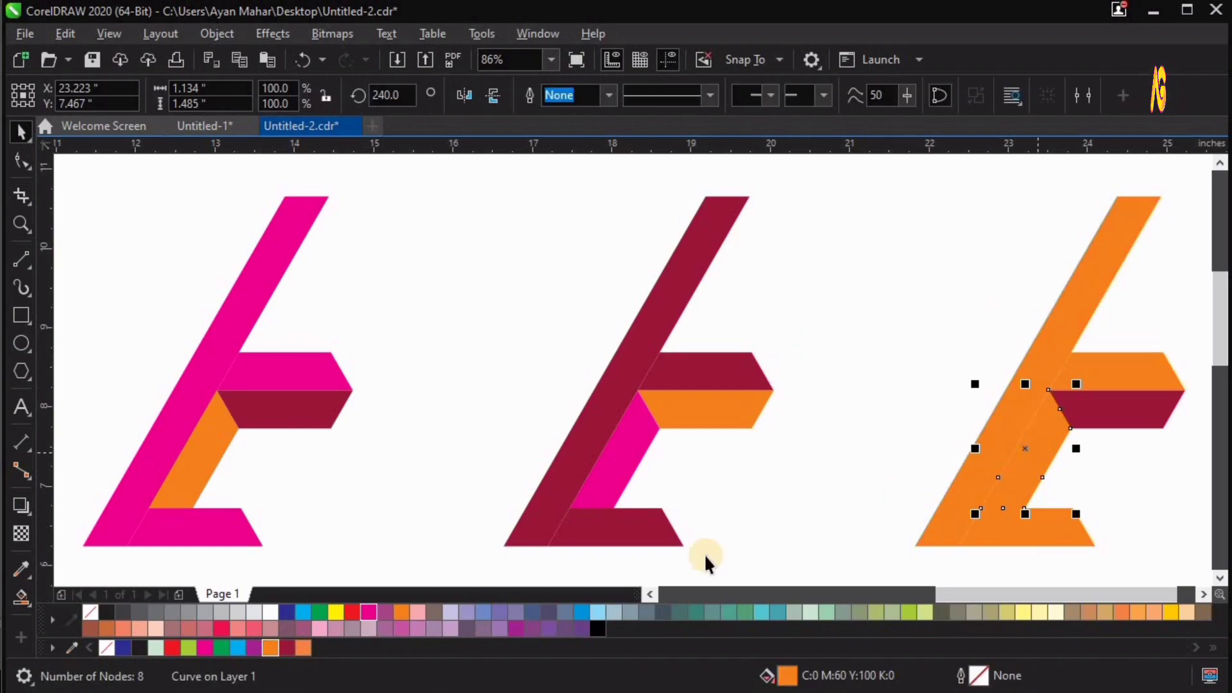
left_click(287, 654)
left_click(1083, 411)
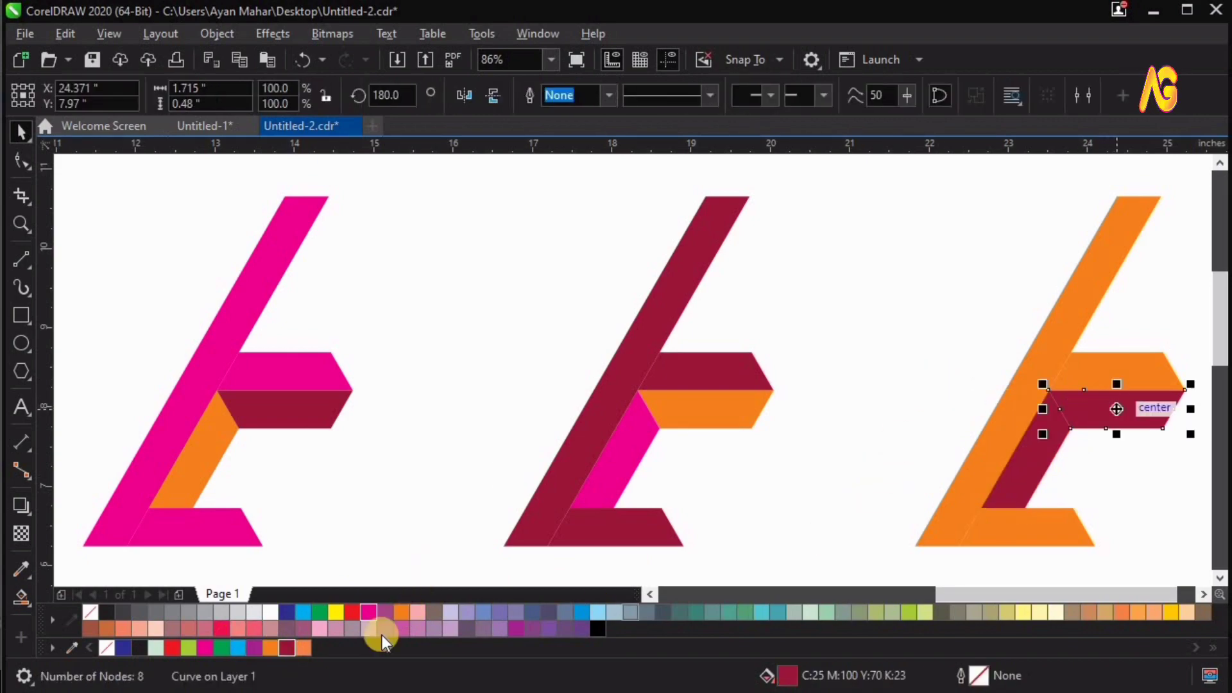
left_click(368, 611)
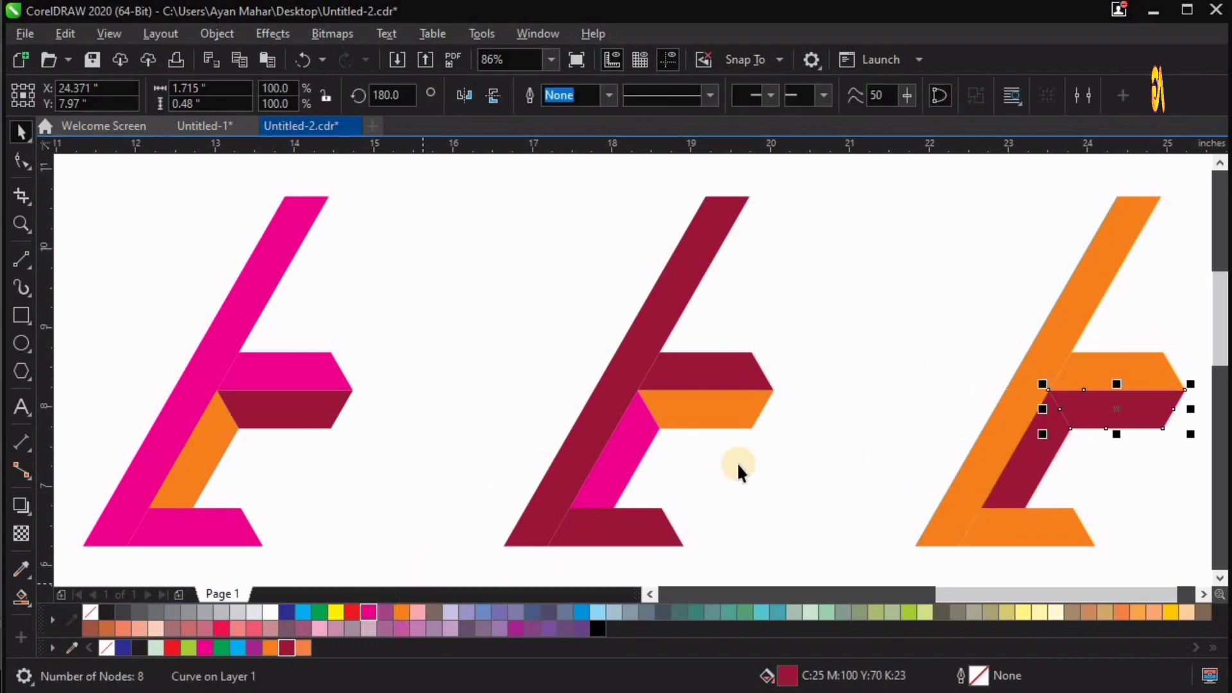
left_click(809, 285)
- Group the pieces of each of the three logos so that every colour version becomes its own group
scroll(692, 325, "down", 3)
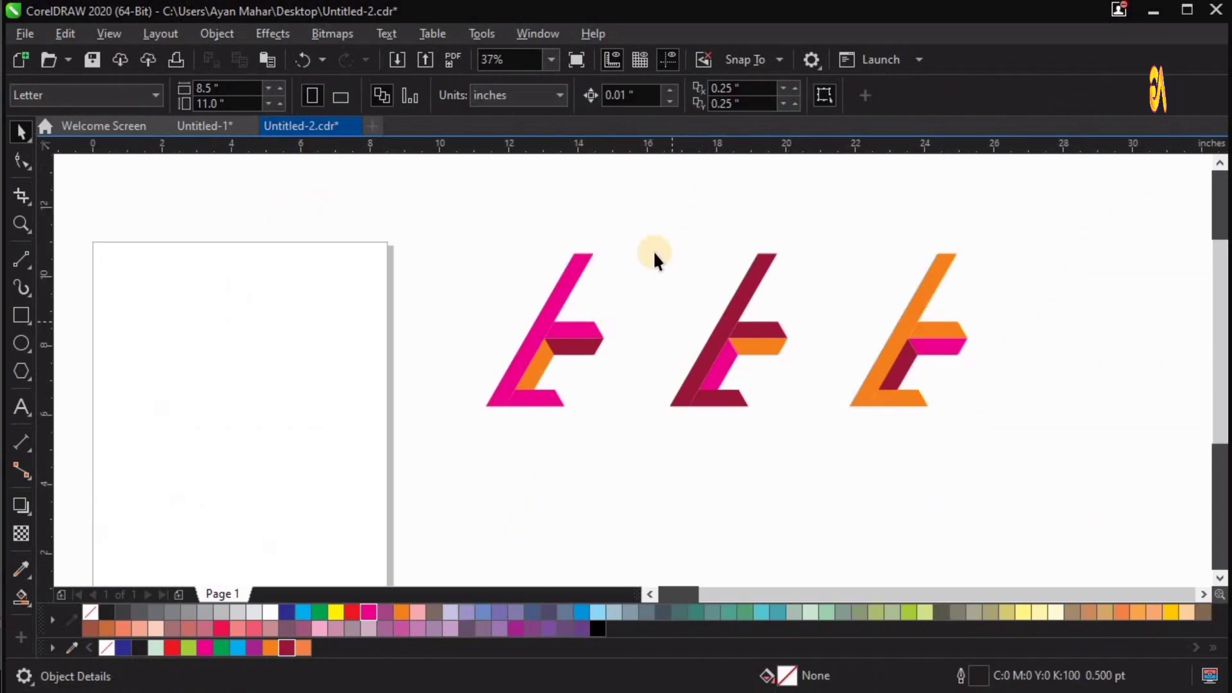
left_click_drag(655, 188, 806, 456)
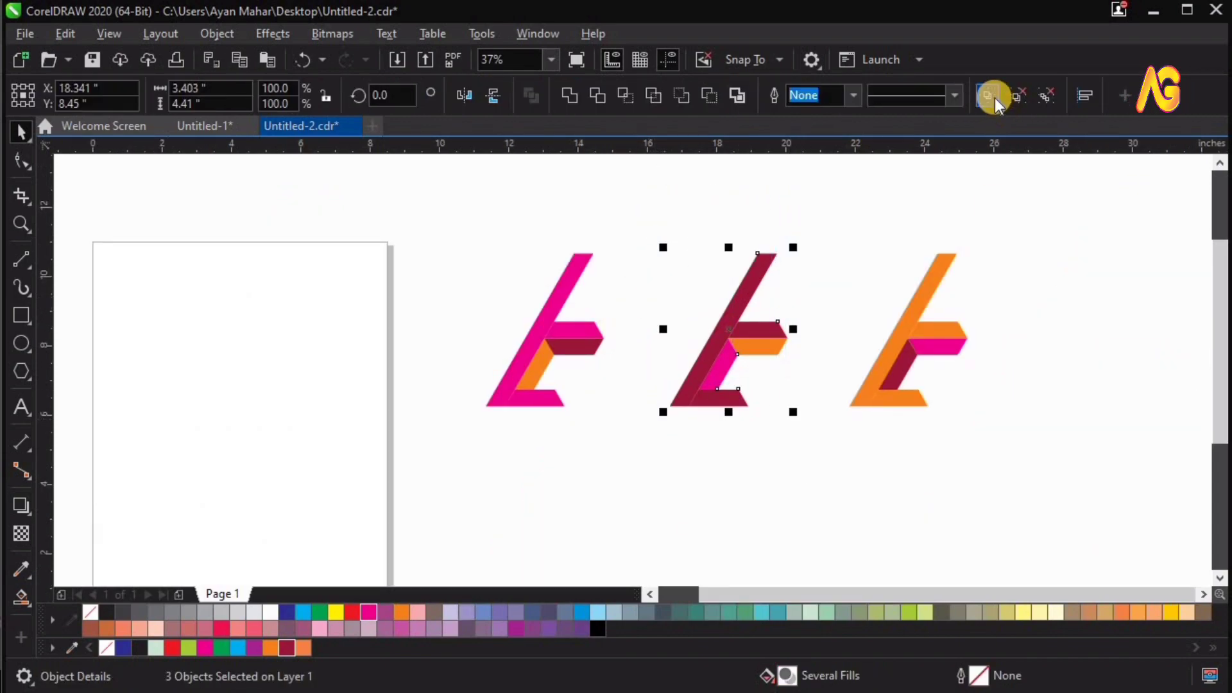
key("ctrl+g")
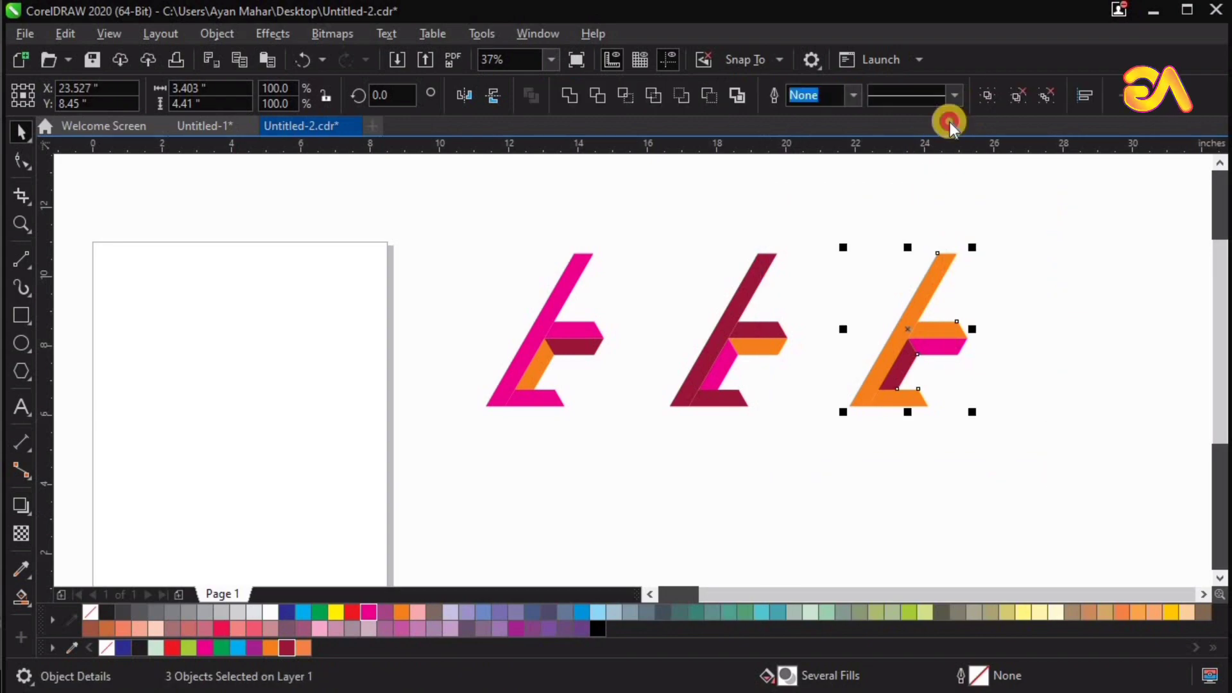
key("ctrl+g")
left_click_drag(649, 222, 475, 410)
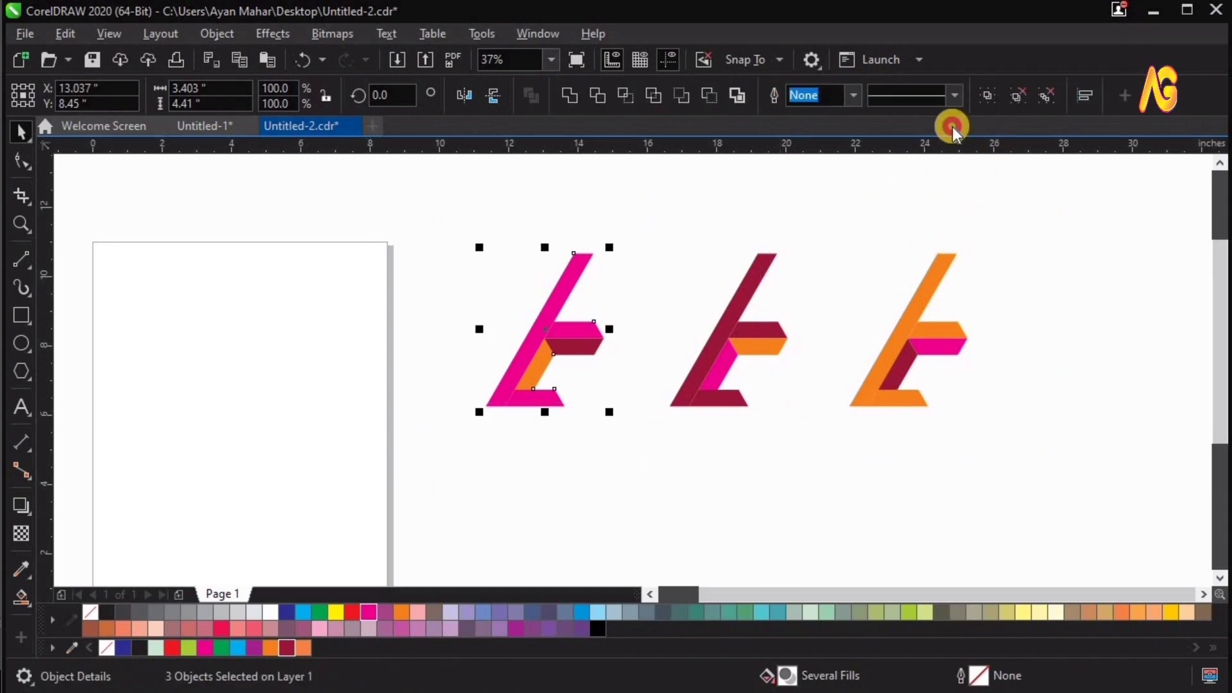
key("ctrl+g")
left_click(893, 214)
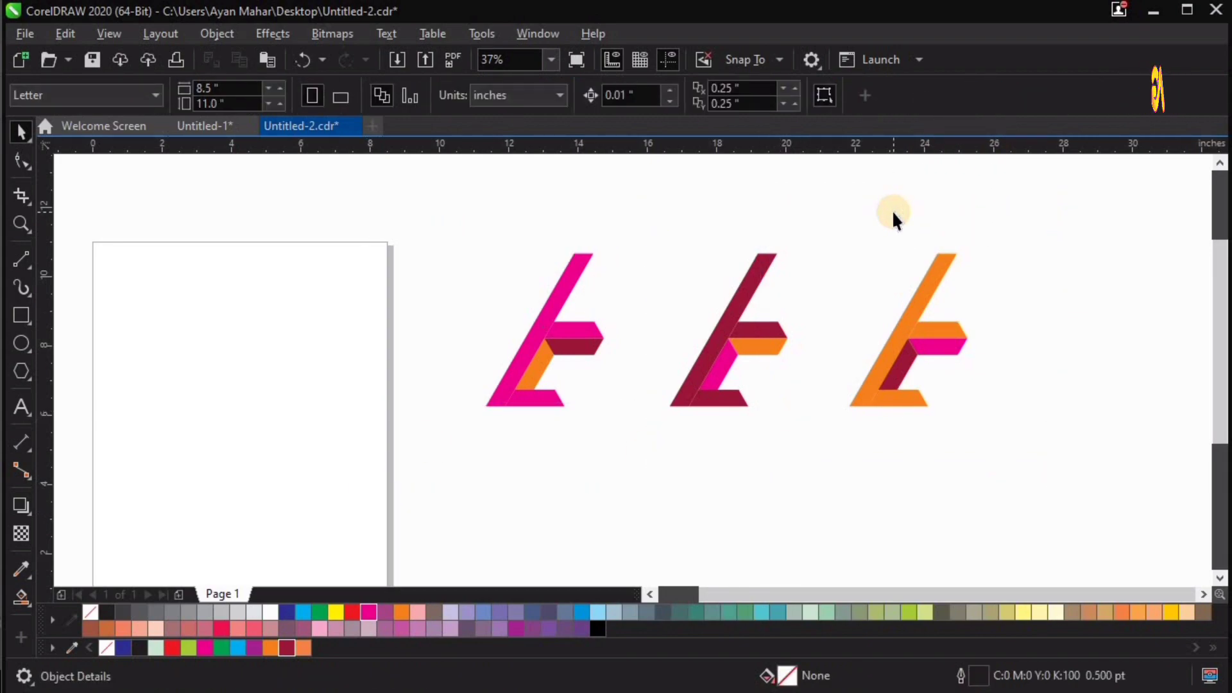
- Rotate the middle dark red logo by 120 degrees so its long strip lies horizontally
key("F4")
key("F3")
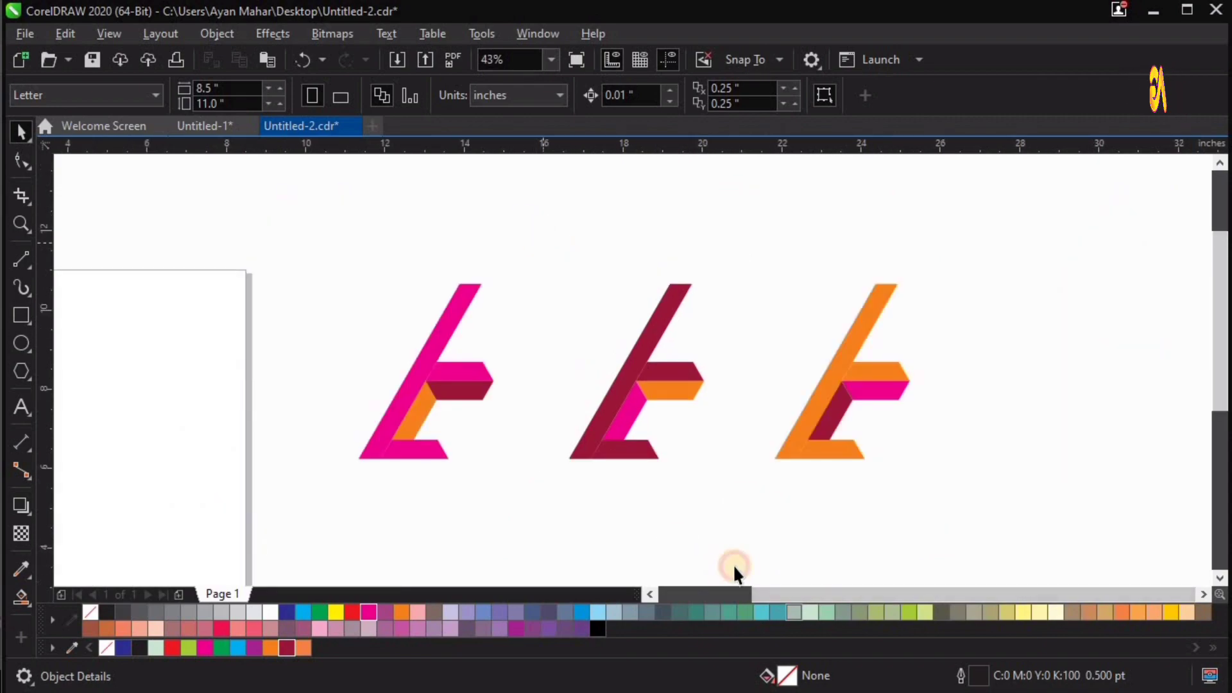
left_click(657, 416)
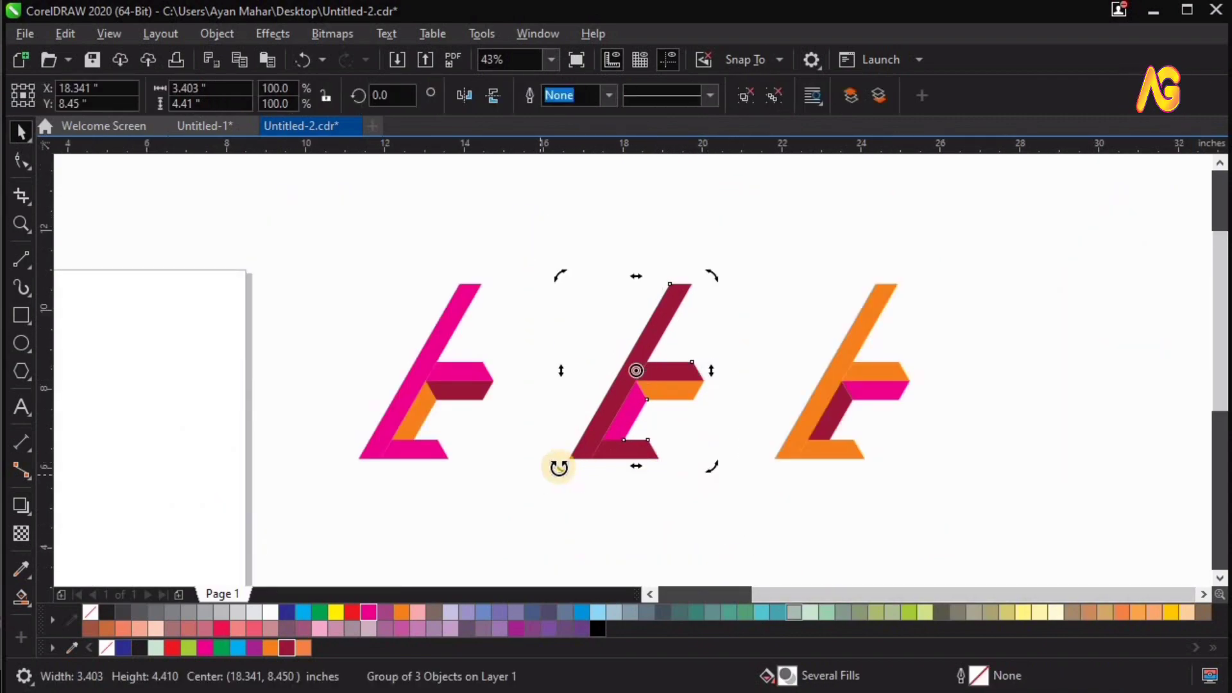
left_click_drag(597, 479, 786, 406)
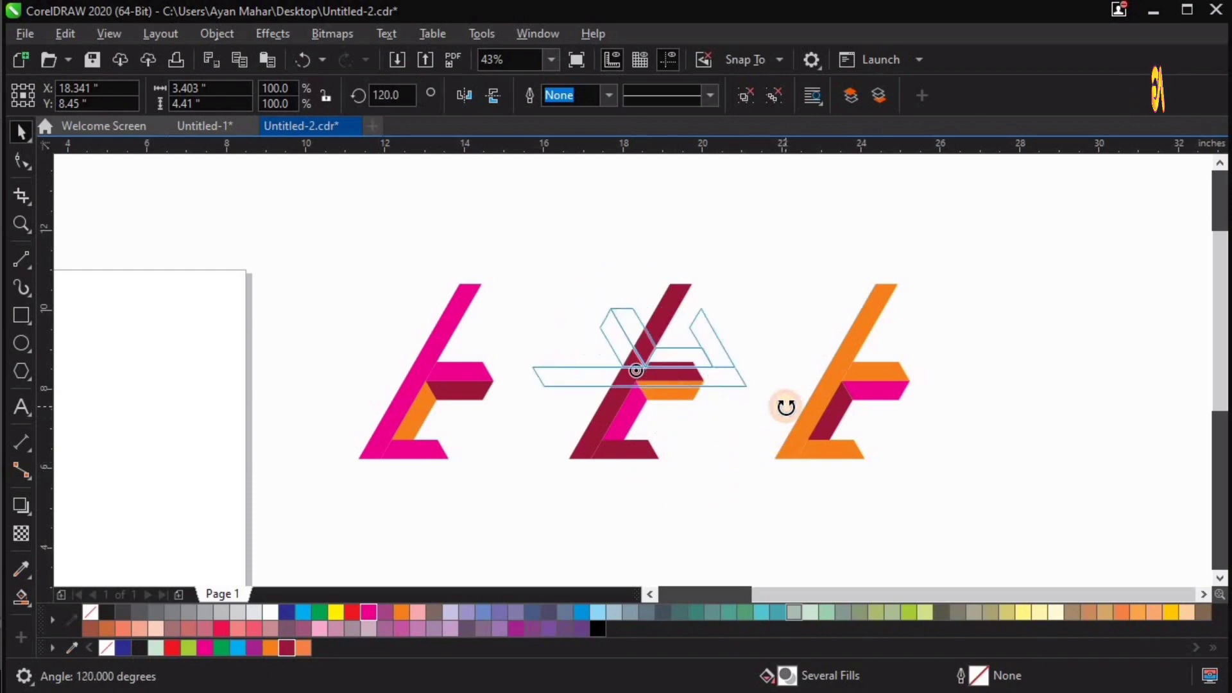
left_click_drag(618, 437, 618, 437)
- Snap the upper corner of the dark red strip's left end onto the magenta logo's lower-left corner and check the joint
left_click(528, 375)
left_click(536, 370)
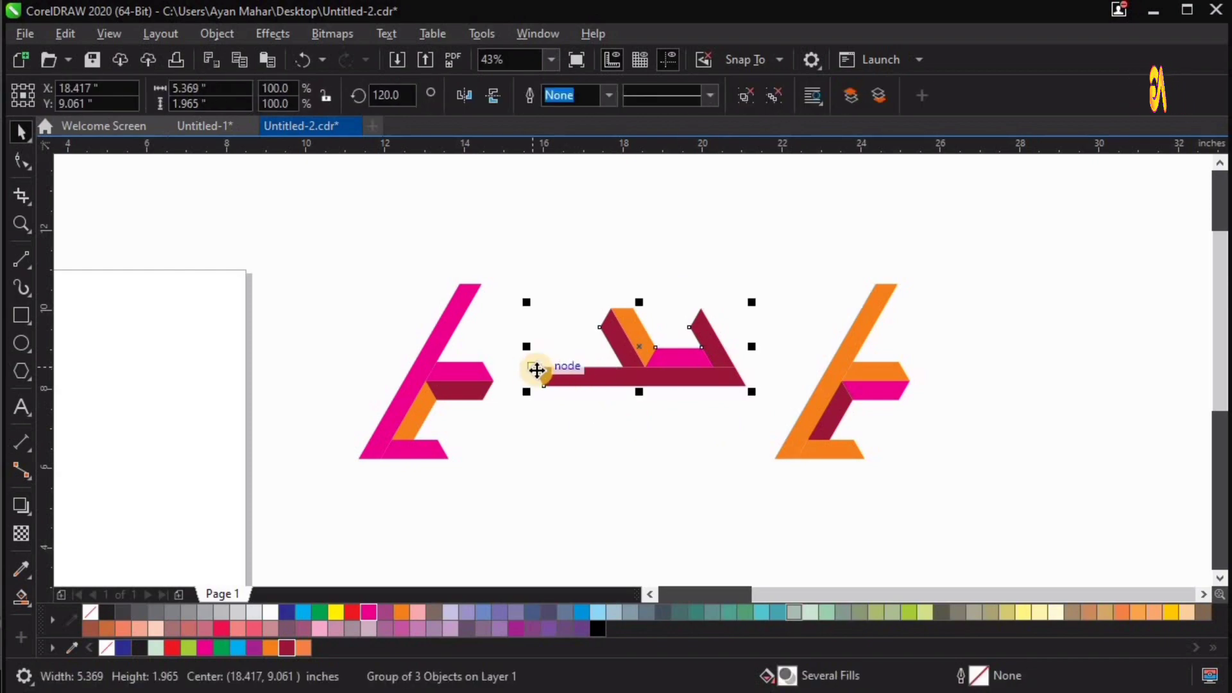
left_click_drag(443, 457, 360, 464)
key("z")
left_click_drag(299, 431, 534, 496)
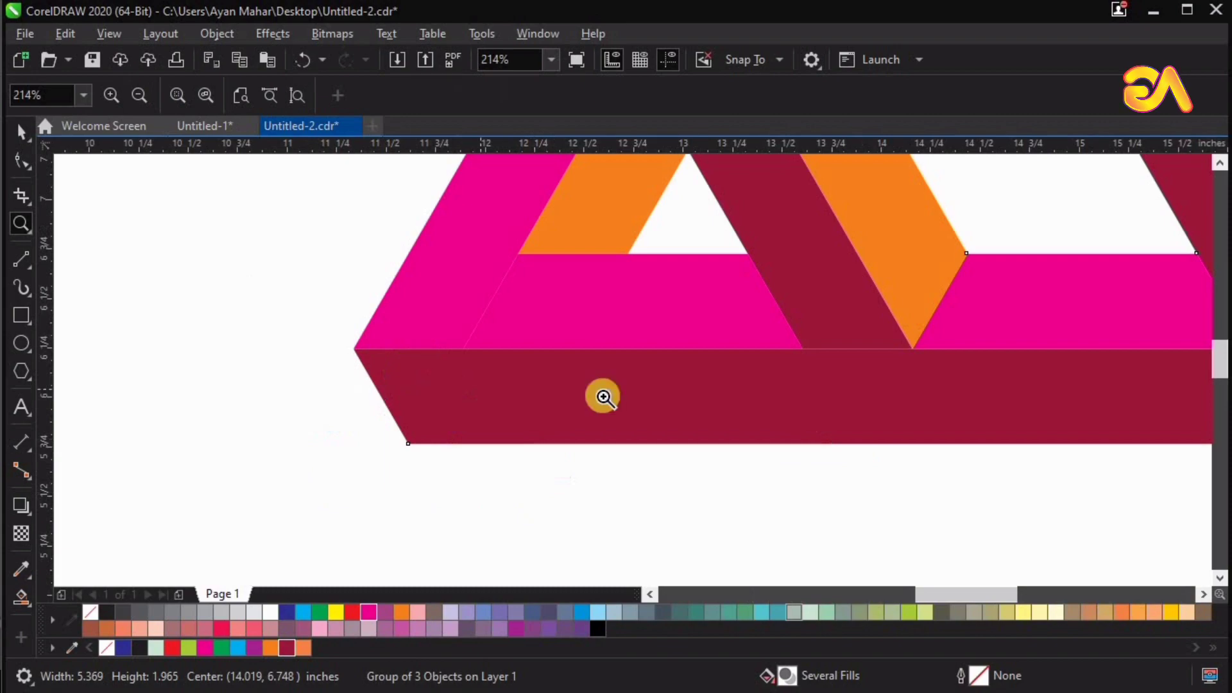
key("F4")
key("space")
- Move the orange logo closer to the joined pair and rotate it by 240 degrees
left_click_drag(1000, 460, 818, 466)
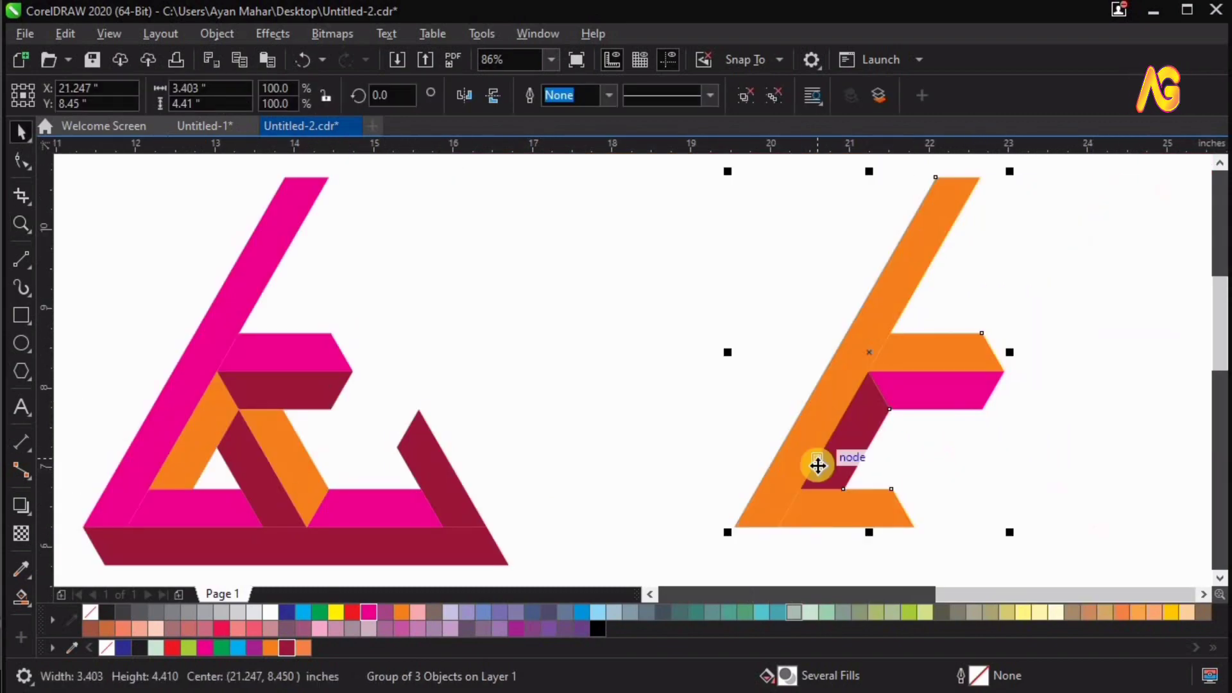
left_click(776, 521)
scroll(741, 536, "down", 3)
left_click_drag(741, 536, 769, 365)
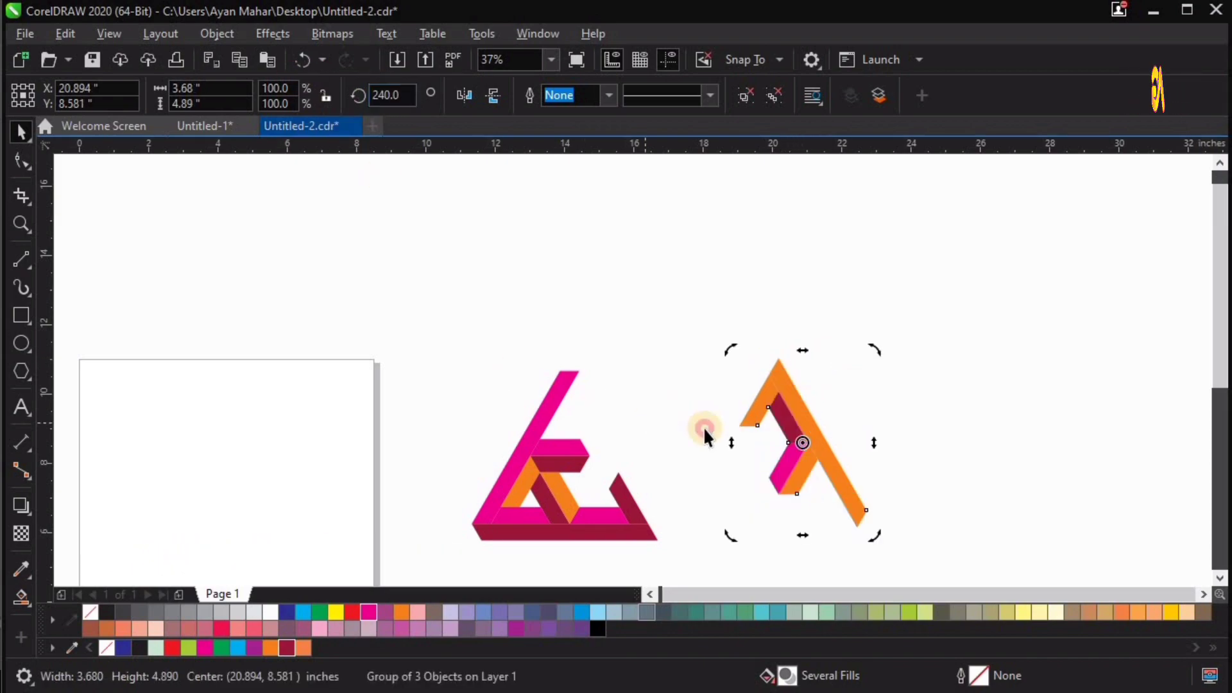
- Snap the orange logo's short end to where the magenta strip meets its upper bar, closing the triangle, and check the fit
left_click(704, 426)
left_click(743, 428)
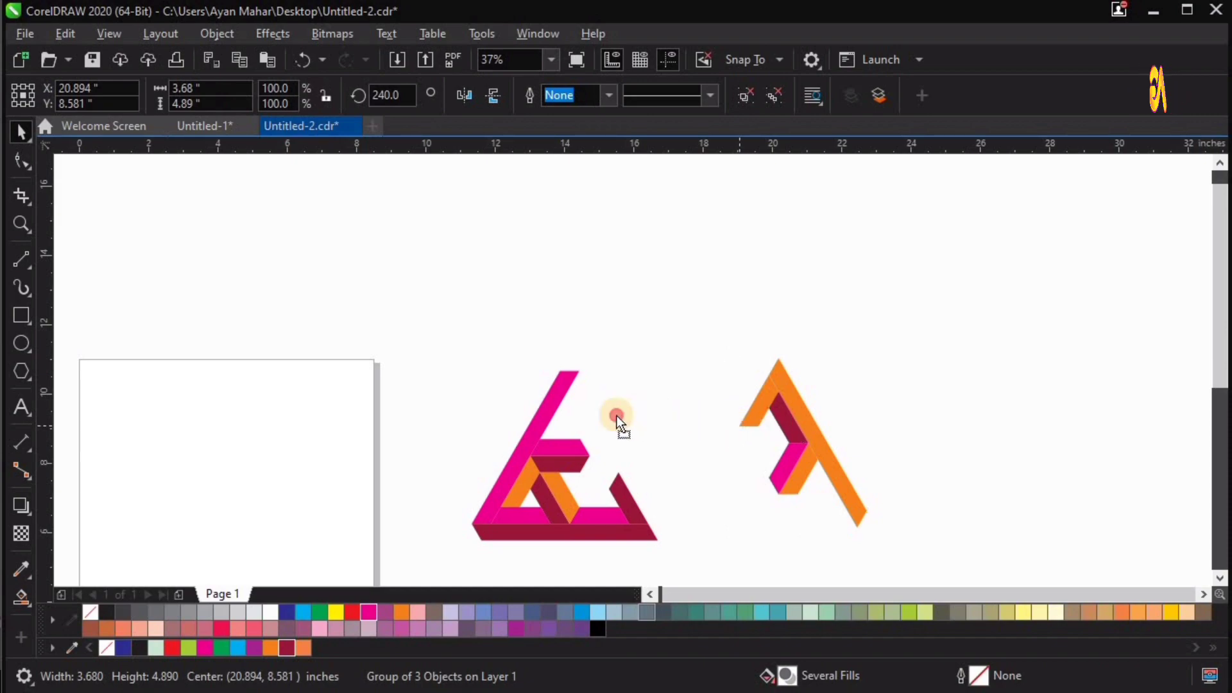
left_click_drag(617, 416, 538, 438)
key("z")
left_click_drag(756, 341, 712, 228)
key("F4")
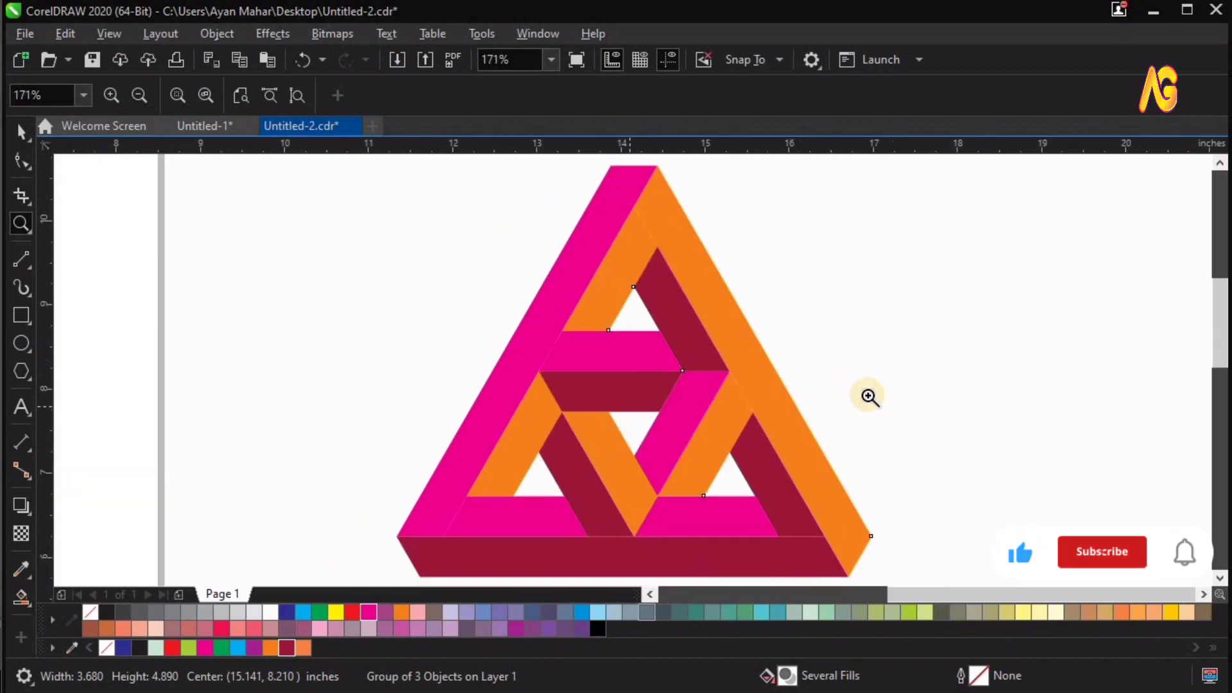
key("space")
left_click(924, 371)
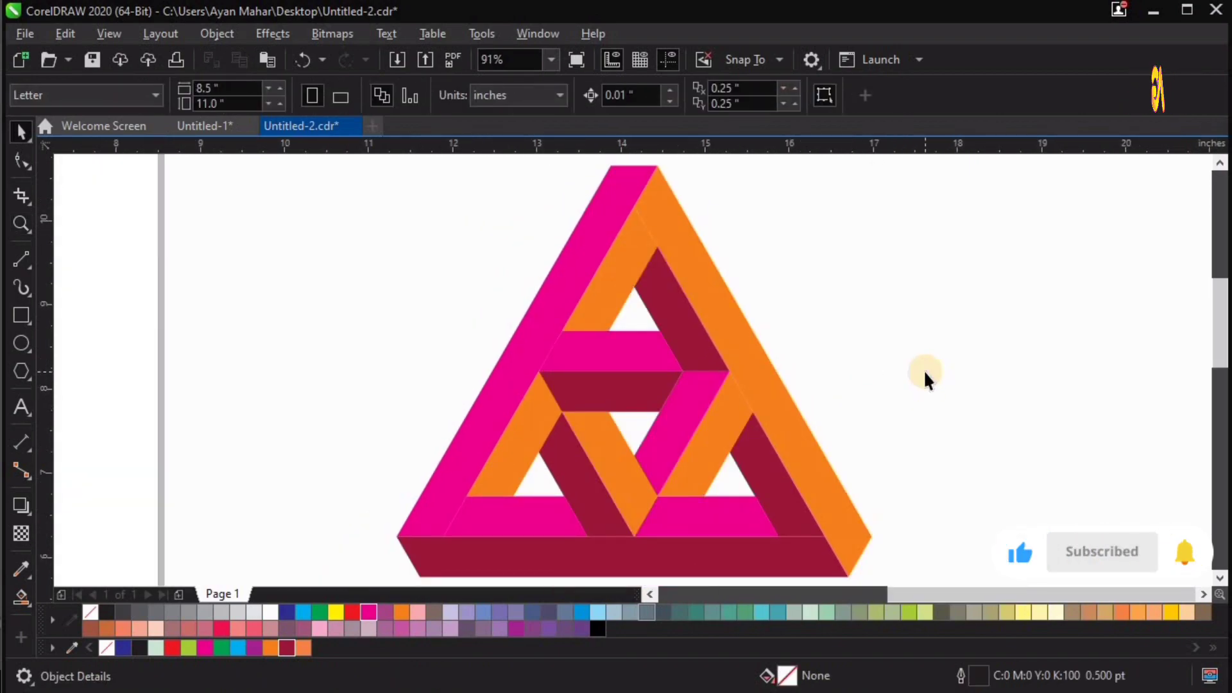